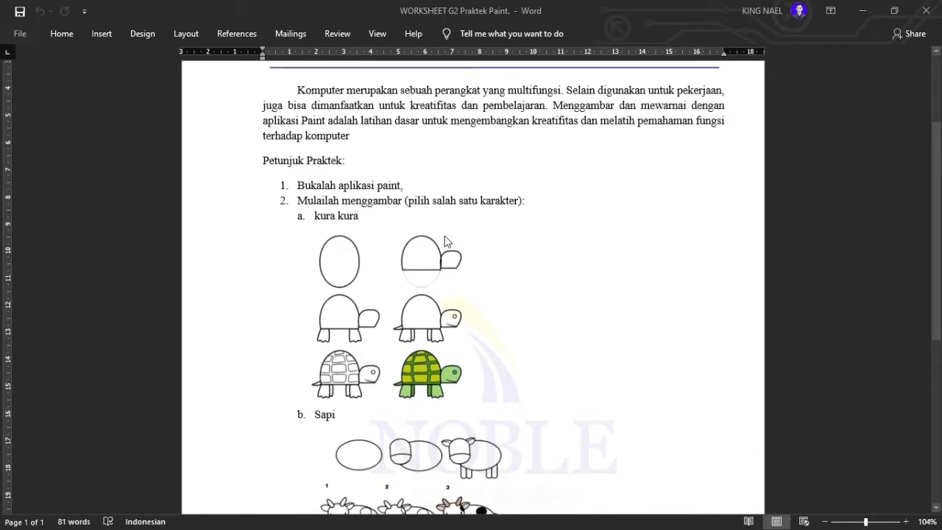
Step: Look through the worksheet's turtle, cow and puppy drawing examples and the closing instructions
{"action": "scroll", "coordinate": [417, 245], "scroll_direction": "down", "scroll_amount": 4}
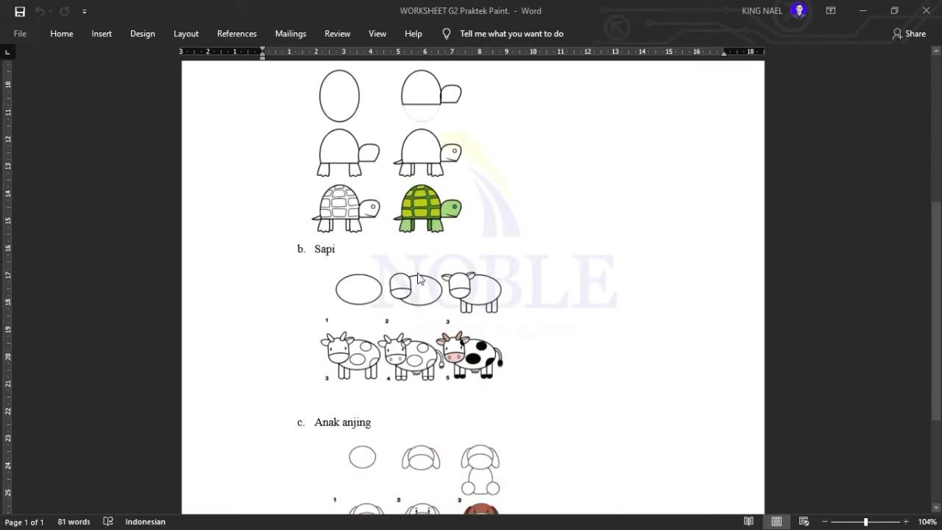
{"action": "scroll", "coordinate": [418, 278], "scroll_direction": "down", "scroll_amount": 4}
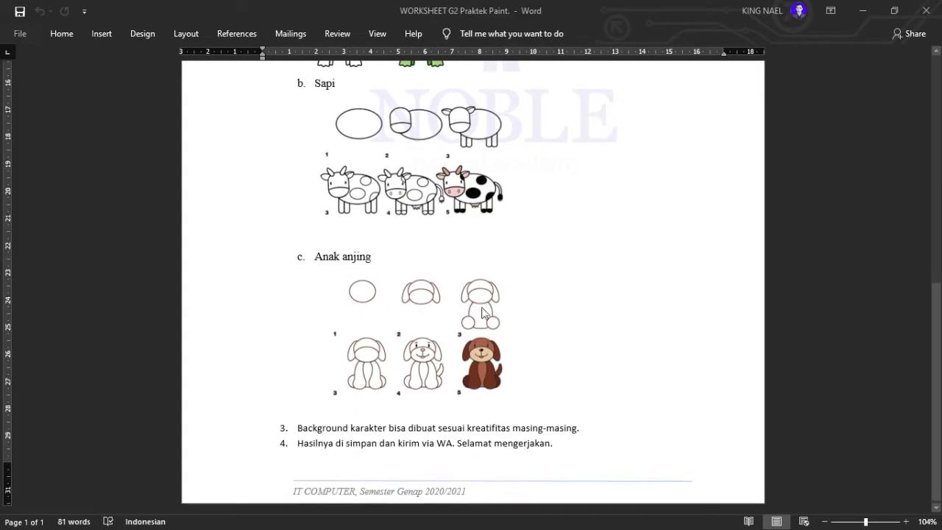
{"action": "scroll", "coordinate": [477, 335], "scroll_direction": "up", "scroll_amount": 6}
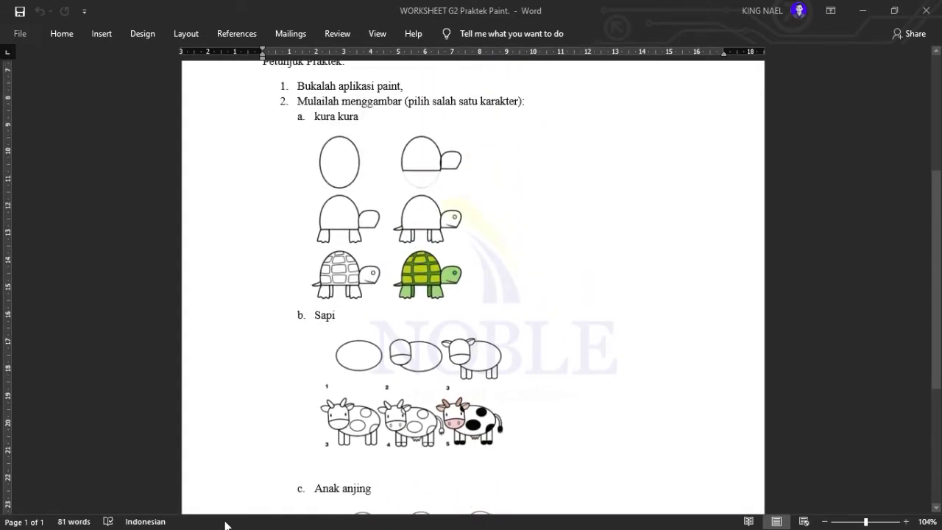
{"action": "left_click_drag", "start_coordinate": [689, 17], "coordinate": [918, 59]}
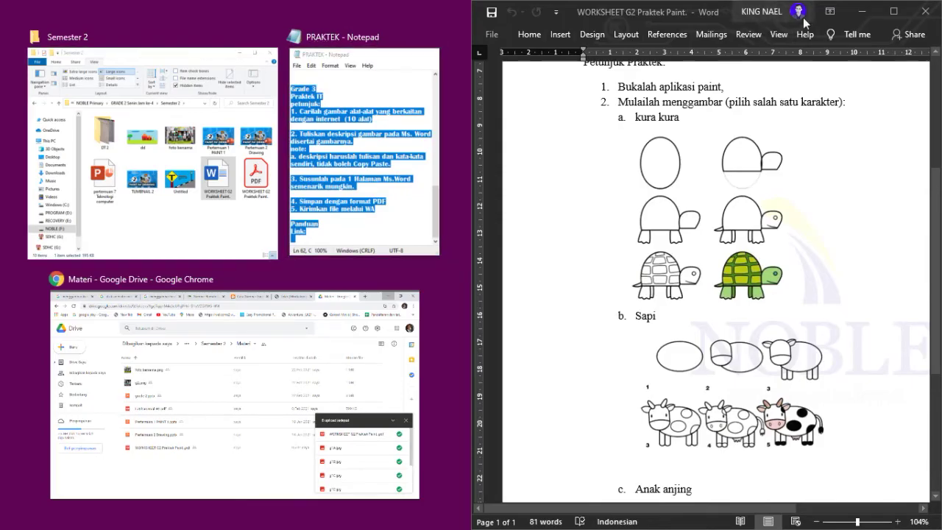
{"action": "left_click", "coordinate": [894, 11]}
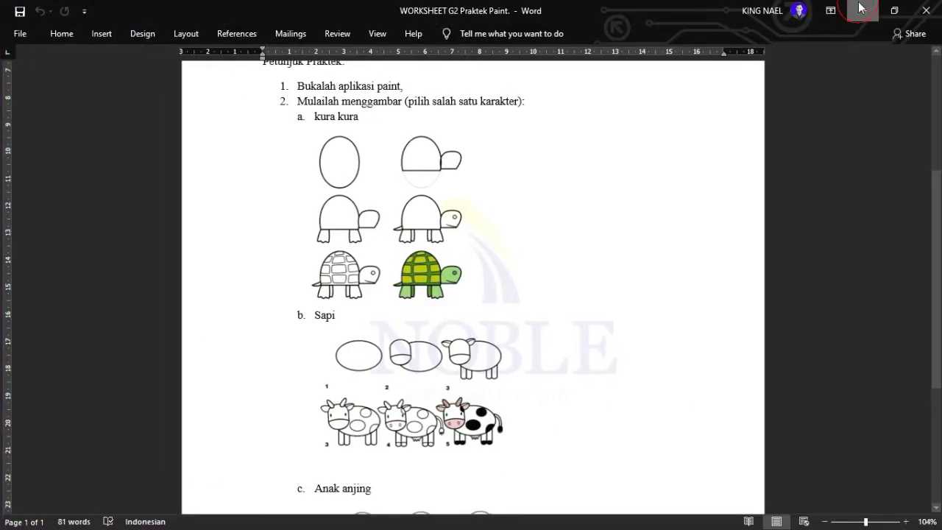
Step: Minimize the worksheet to reach the desktop, then find and launch Paint
{"action": "left_click", "coordinate": [863, 10]}
{"action": "left_click", "coordinate": [706, 88]}
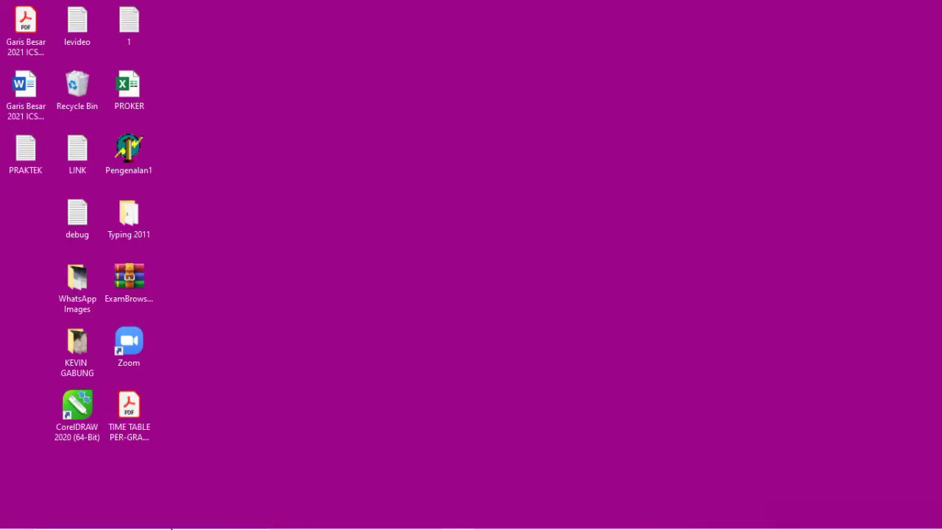
{"action": "left_click", "coordinate": [157, 516]}
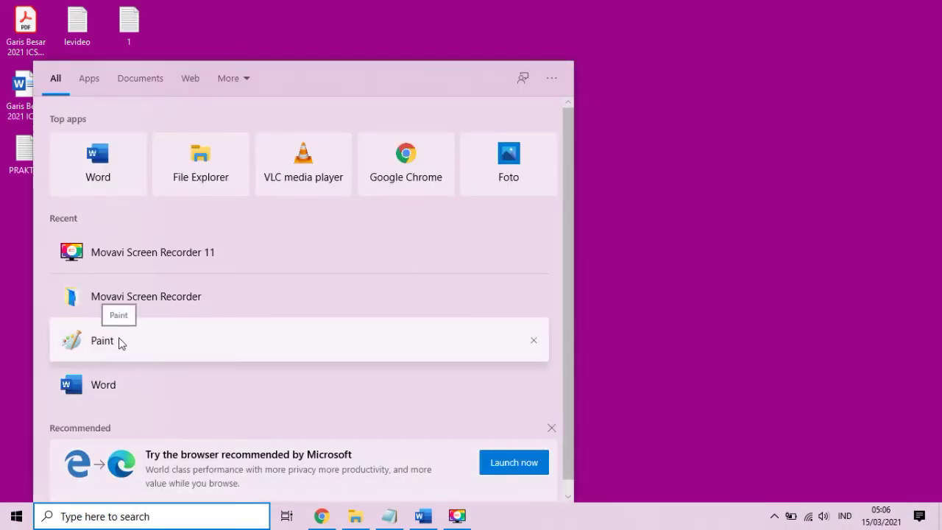
{"action": "type", "text": "p"}
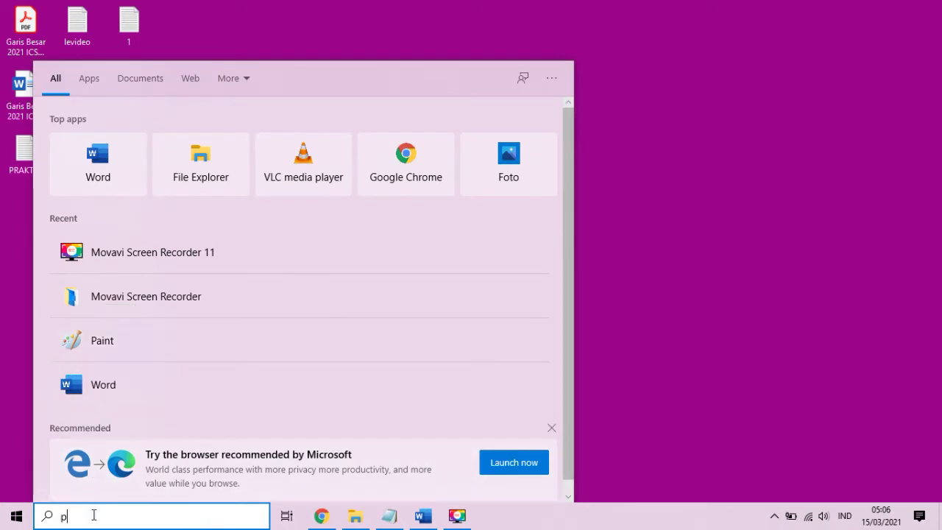
{"action": "type", "text": "aint"}
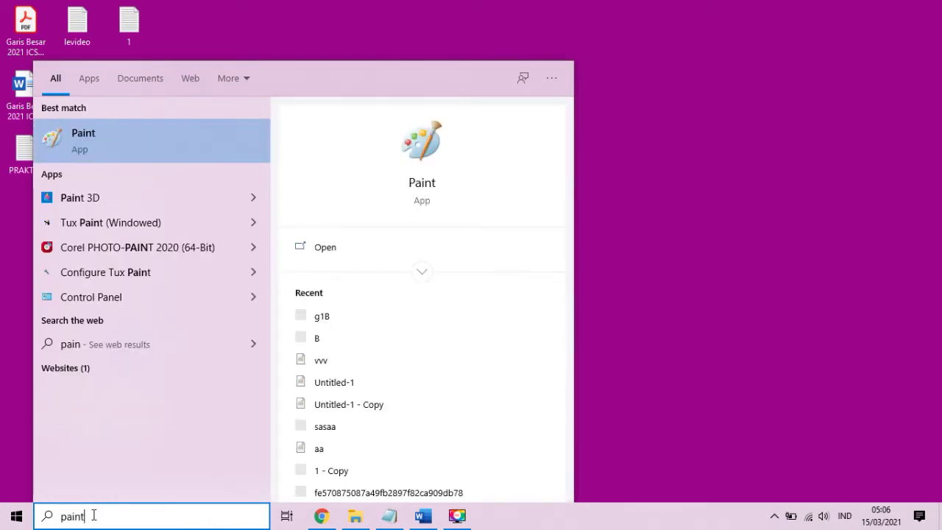
{"action": "left_click", "coordinate": [103, 154]}
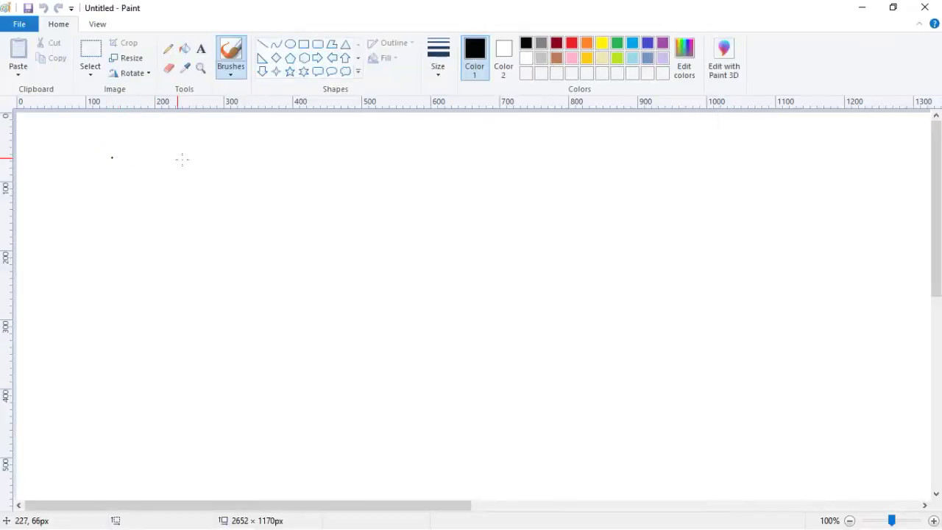
{"action": "left_click", "coordinate": [126, 59]}
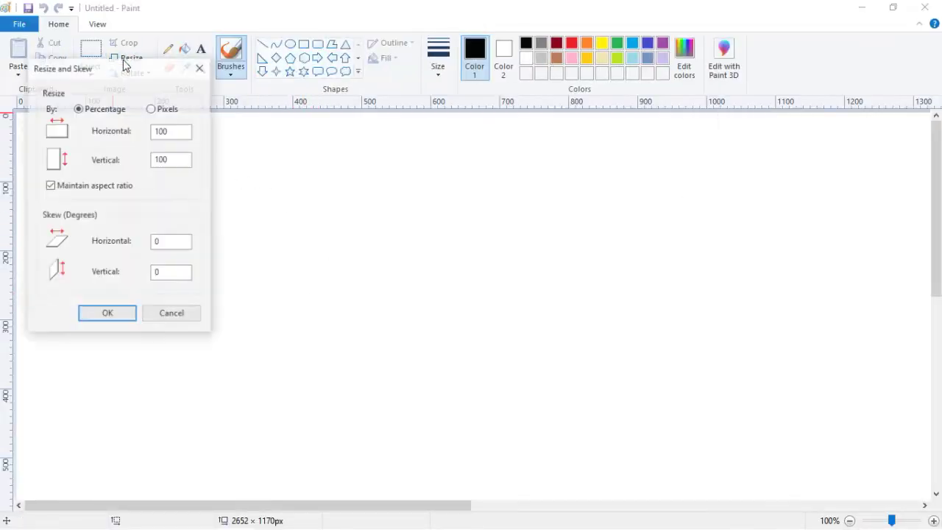
{"action": "left_click", "coordinate": [151, 109]}
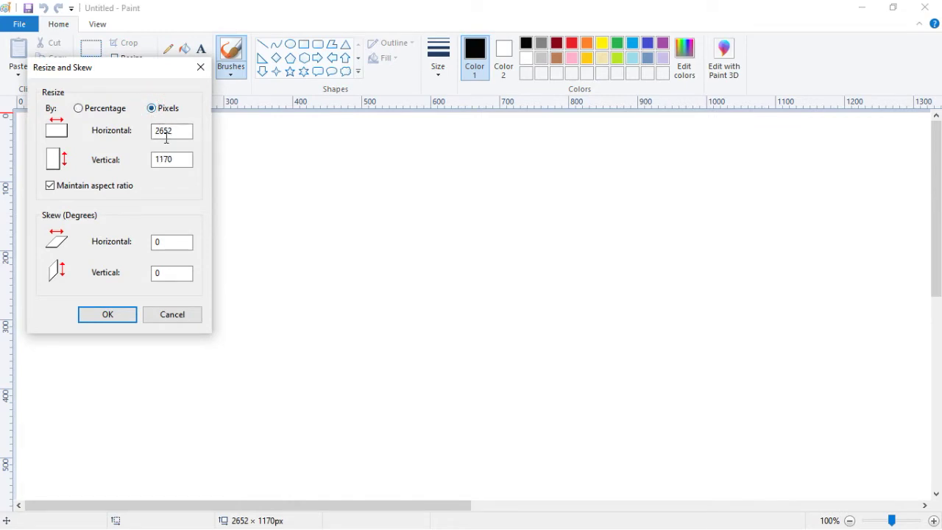
{"action": "left_click", "coordinate": [201, 68]}
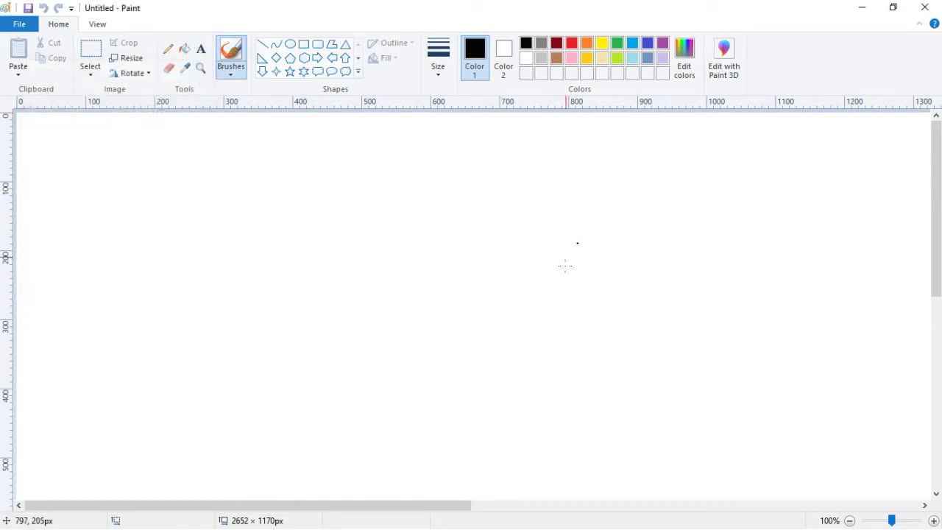
Step: Check the canvas's horizontal and vertical size in pixels in the resize settings and accept them
{"action": "left_click", "coordinate": [126, 59]}
{"action": "left_click", "coordinate": [151, 109]}
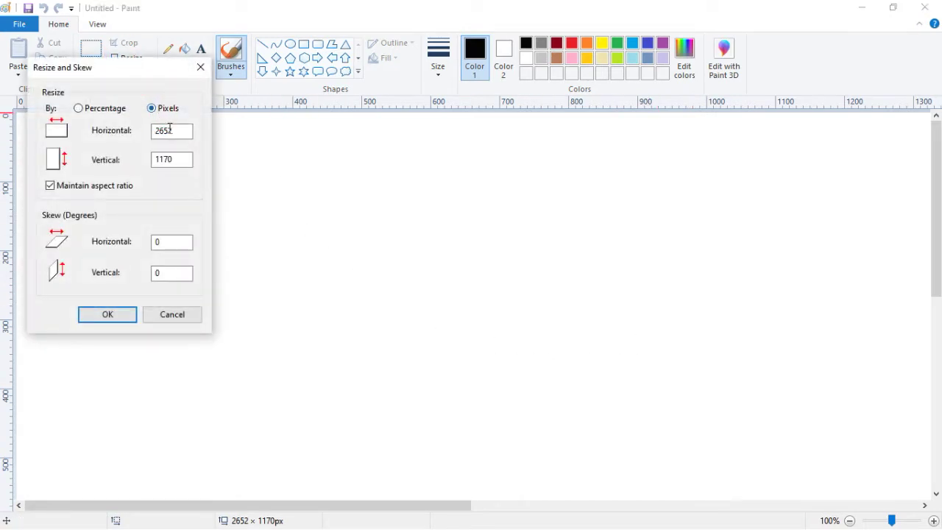
{"action": "left_click_drag", "start_coordinate": [177, 132], "coordinate": [156, 132]}
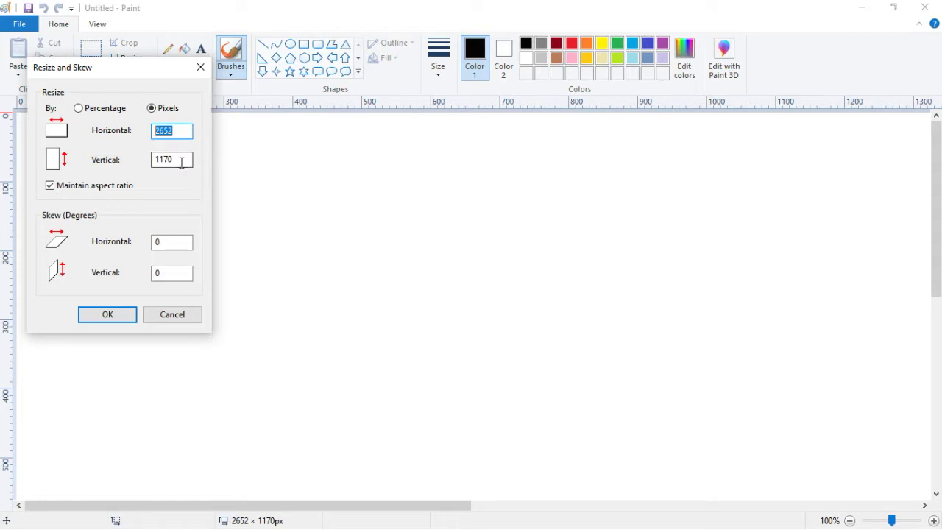
{"action": "left_click", "coordinate": [177, 162]}
{"action": "left_click_drag", "start_coordinate": [173, 160], "coordinate": [155, 159]}
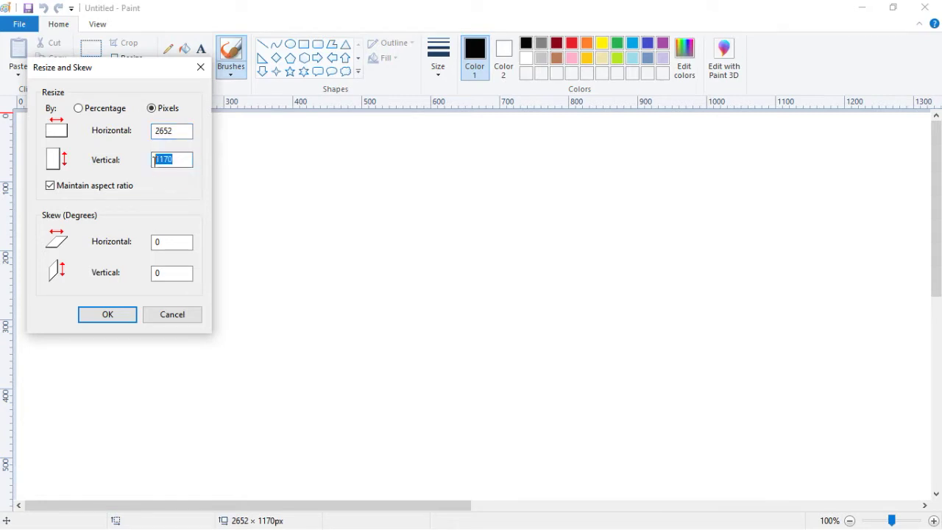
{"action": "left_click", "coordinate": [176, 131]}
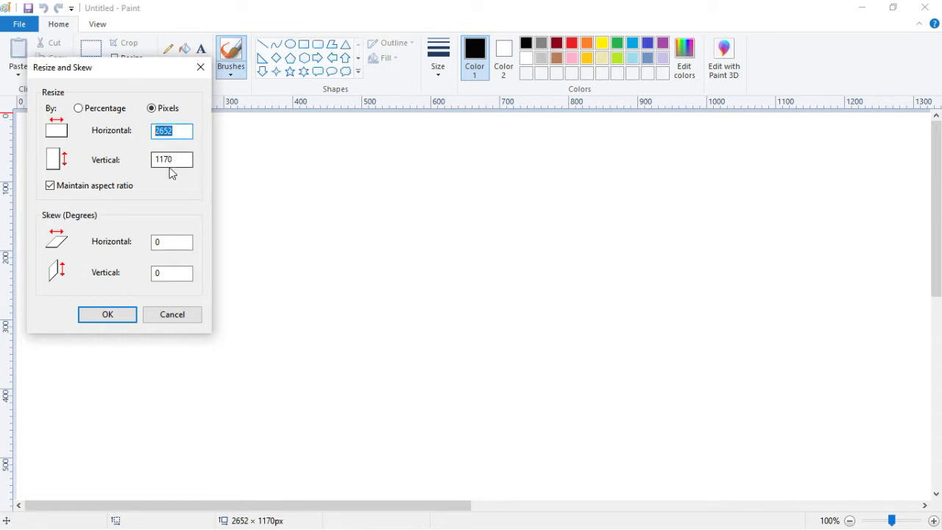
{"action": "double_click", "coordinate": [172, 162]}
{"action": "left_click", "coordinate": [107, 315]}
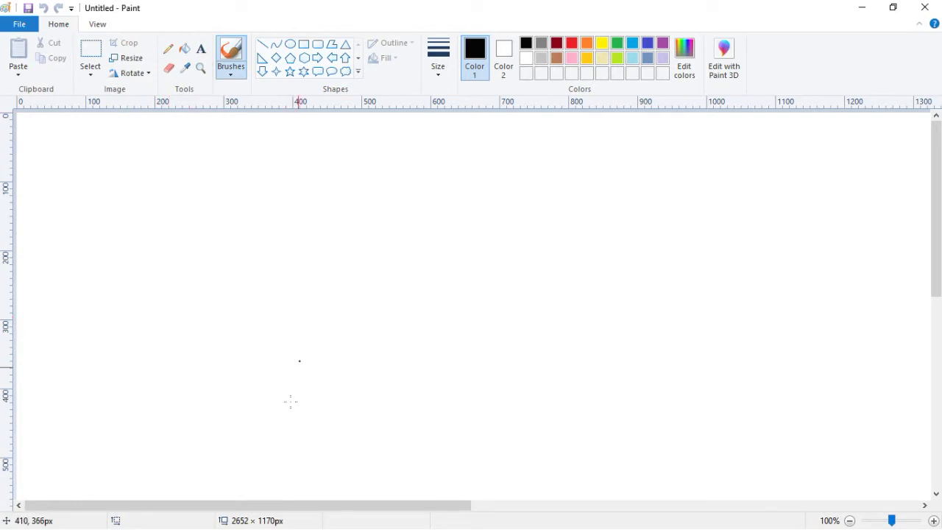
Step: Draw a black upright oval of about 209 × 268 px near the canvas middle and a horizontal line of about 187 px across its lower part
{"action": "left_click", "coordinate": [290, 44]}
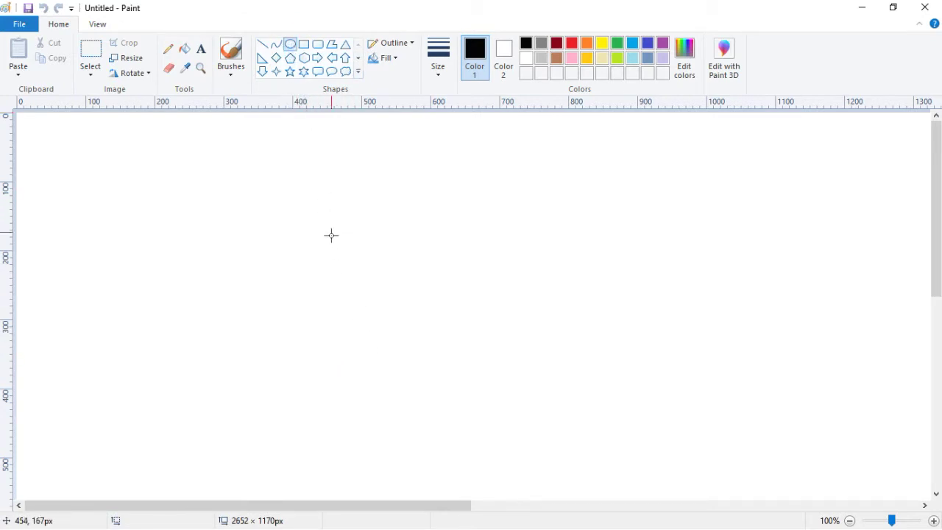
{"action": "left_click_drag", "start_coordinate": [404, 200], "coordinate": [547, 384]}
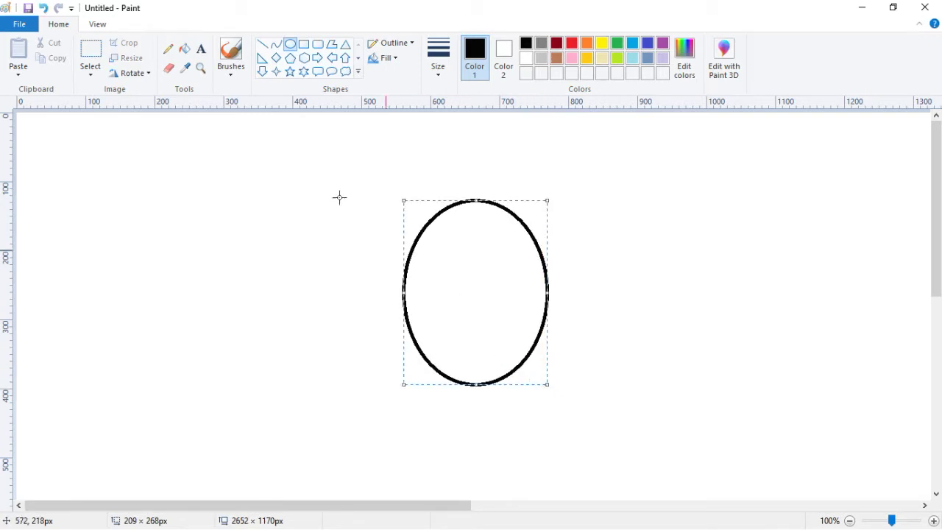
{"action": "left_click", "coordinate": [263, 45]}
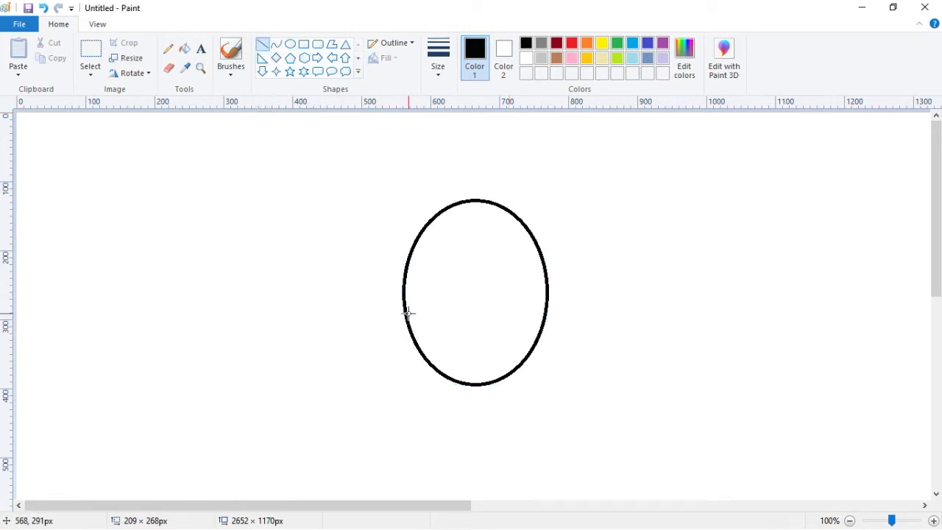
{"action": "left_click_drag", "start_coordinate": [411, 334], "coordinate": [540, 333]}
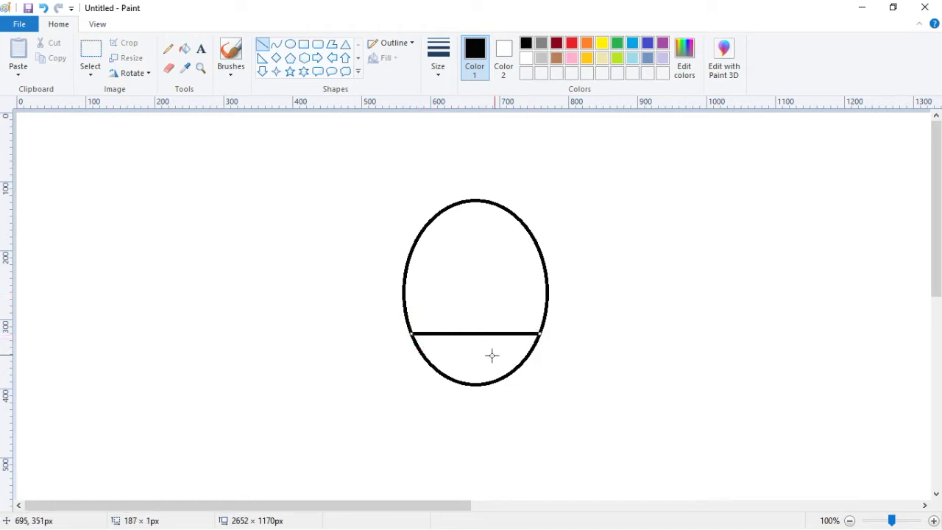
Step: Erase the part of the oval below the horizontal line to leave a flat-bottomed turtle shell
{"action": "left_click", "coordinate": [168, 68]}
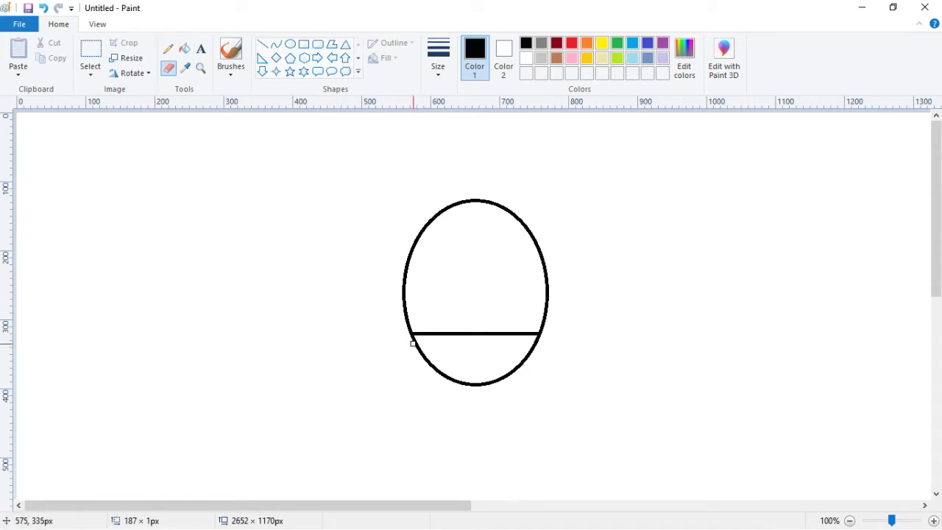
{"action": "left_click_drag", "start_coordinate": [413, 339], "coordinate": [423, 343]}
{"action": "mouse_move", "coordinate": [535, 339]}
{"action": "left_mouse_down"}
{"action": "mouse_move", "coordinate": [496, 379]}
{"action": "mouse_move", "coordinate": [469, 385]}
{"action": "mouse_move", "coordinate": [421, 359]}
{"action": "left_mouse_up"}
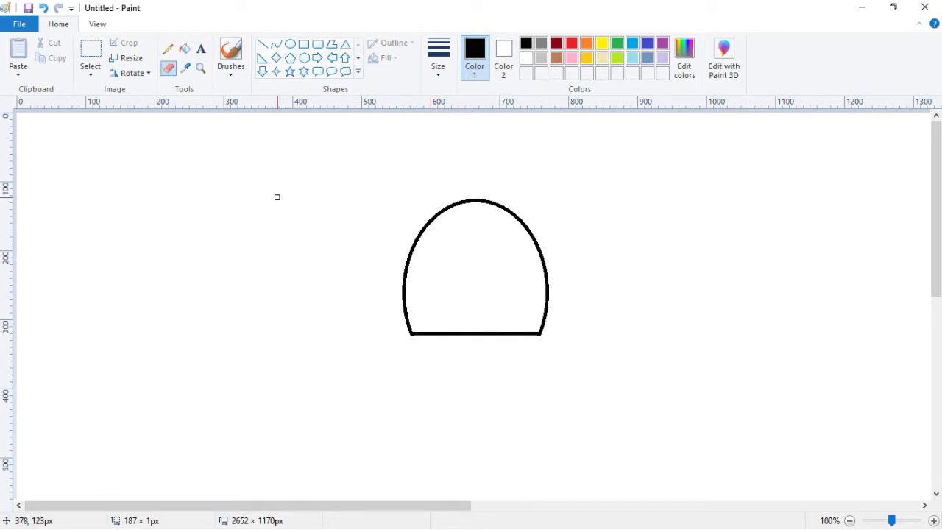
Step: Draw the turtle's head at the shell's lower right edge with a horizontal line of about 83 px and a curve rounded over it
{"action": "left_click", "coordinate": [262, 45]}
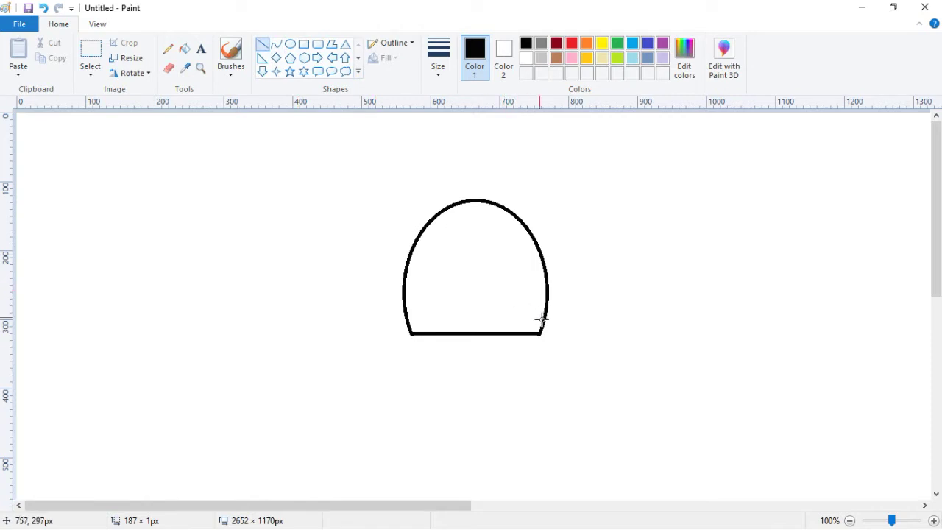
{"action": "left_click_drag", "start_coordinate": [541, 330], "coordinate": [598, 328]}
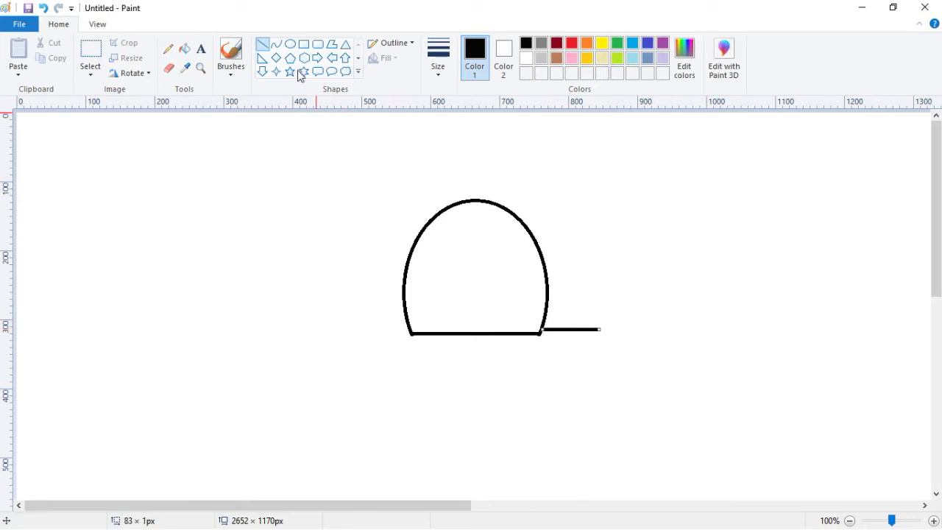
{"action": "left_click", "coordinate": [277, 48]}
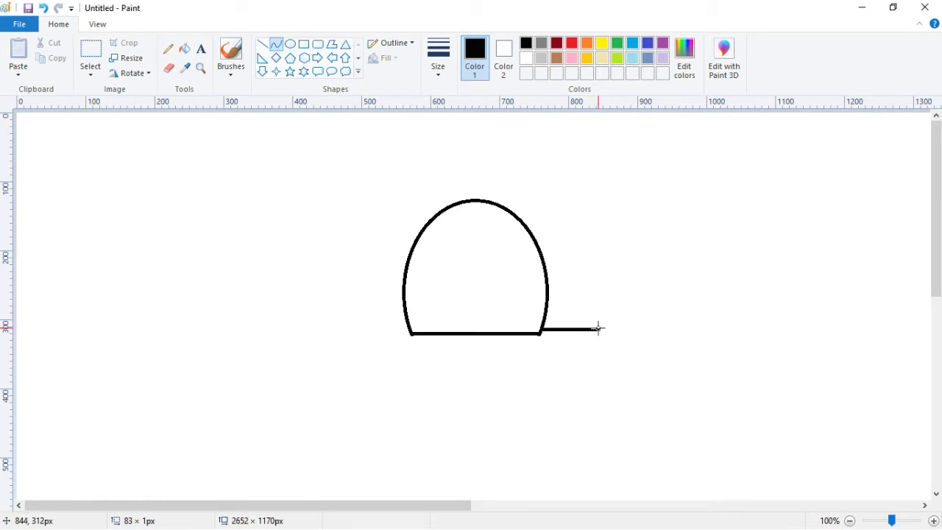
{"action": "left_click_drag", "start_coordinate": [600, 329], "coordinate": [546, 303]}
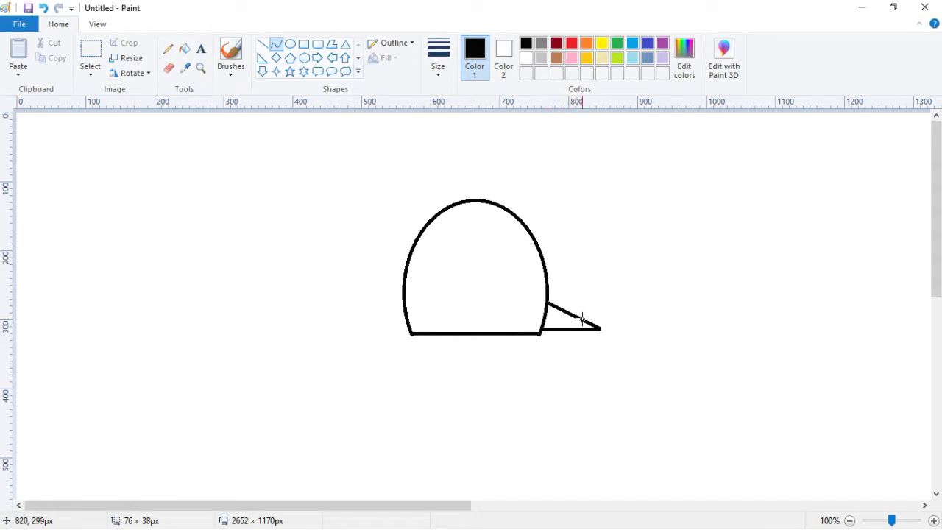
{"action": "left_click_drag", "start_coordinate": [579, 317], "coordinate": [622, 273]}
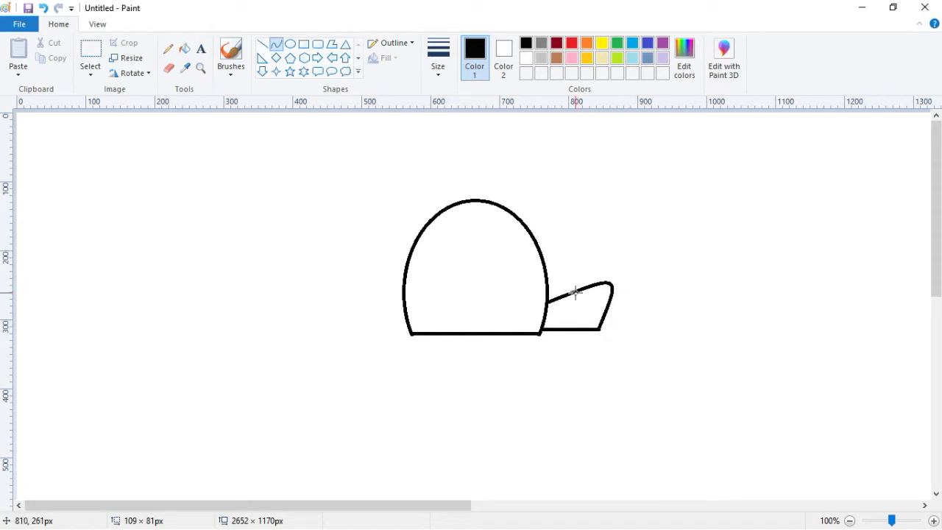
{"action": "left_click_drag", "start_coordinate": [573, 292], "coordinate": [574, 261]}
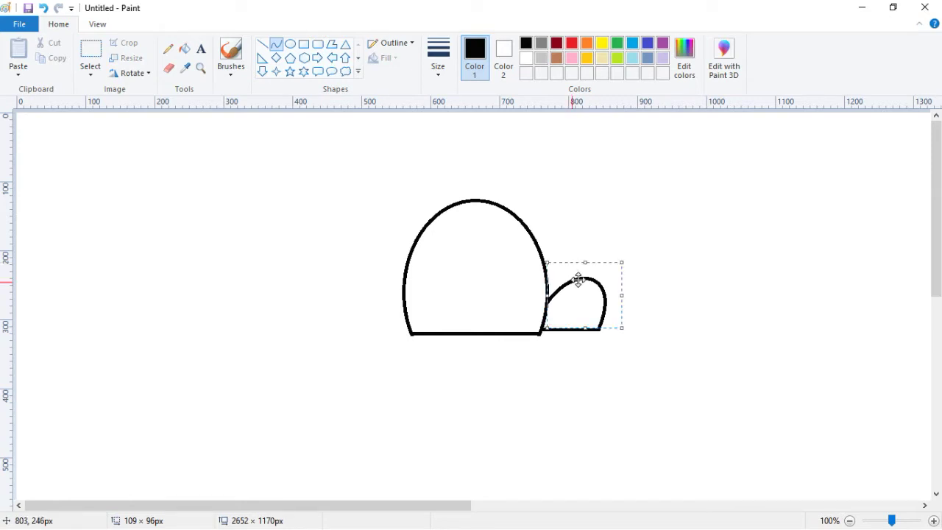
Step: Add an oval eye of about 15 × 17 px and a slanted mouth line of about 36 × 13 px to the turtle's head
{"action": "left_click", "coordinate": [291, 44]}
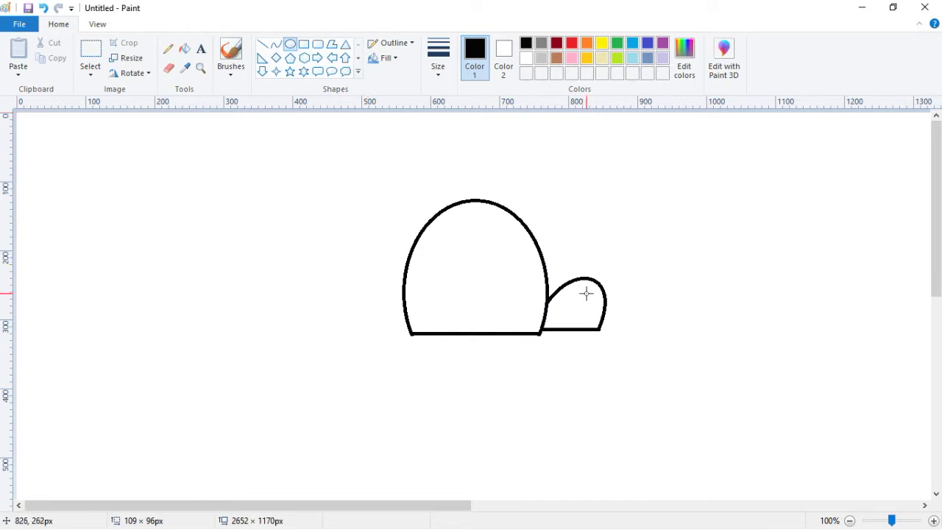
{"action": "left_click_drag", "start_coordinate": [588, 292], "coordinate": [596, 301]}
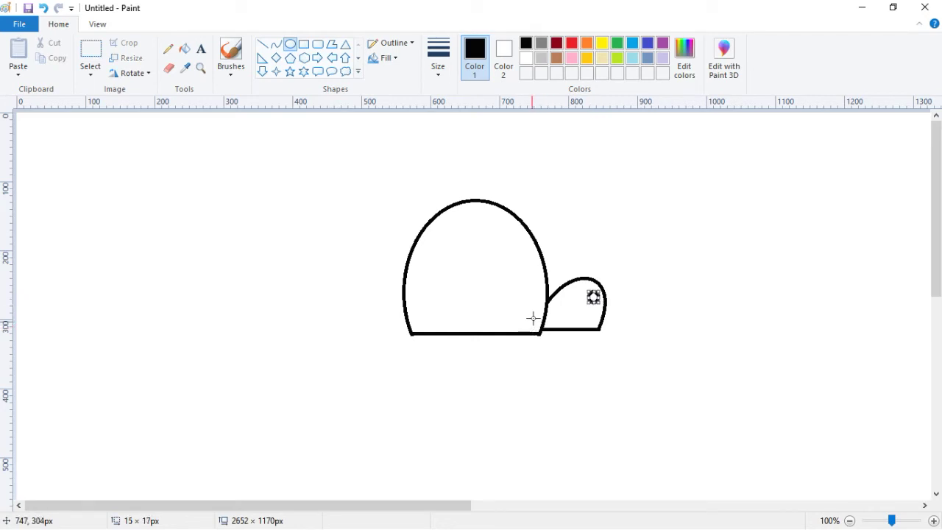
{"action": "left_click", "coordinate": [263, 45]}
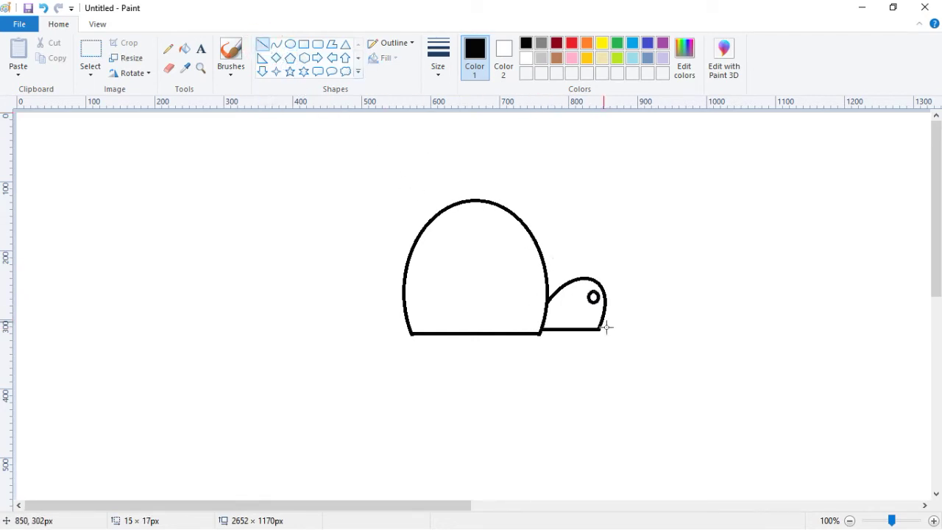
{"action": "left_click_drag", "start_coordinate": [598, 329], "coordinate": [574, 320]}
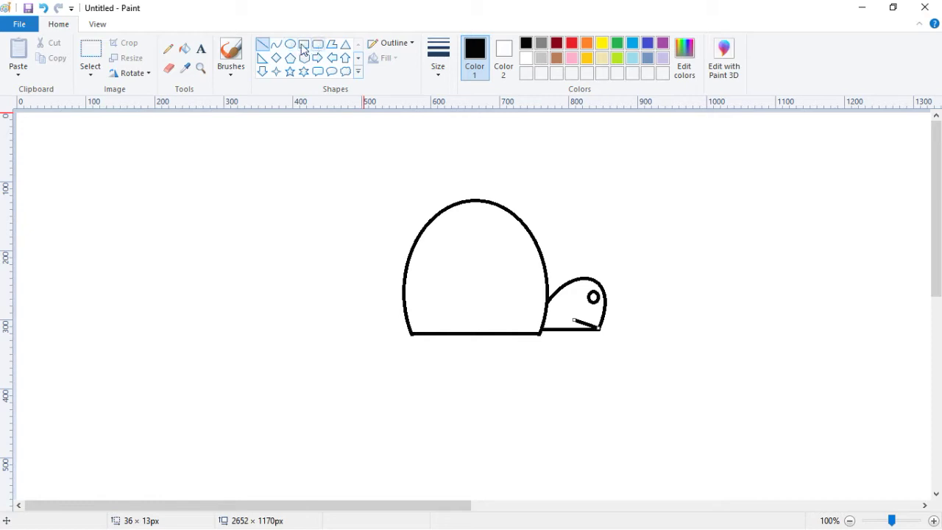
{"action": "left_click", "coordinate": [263, 46]}
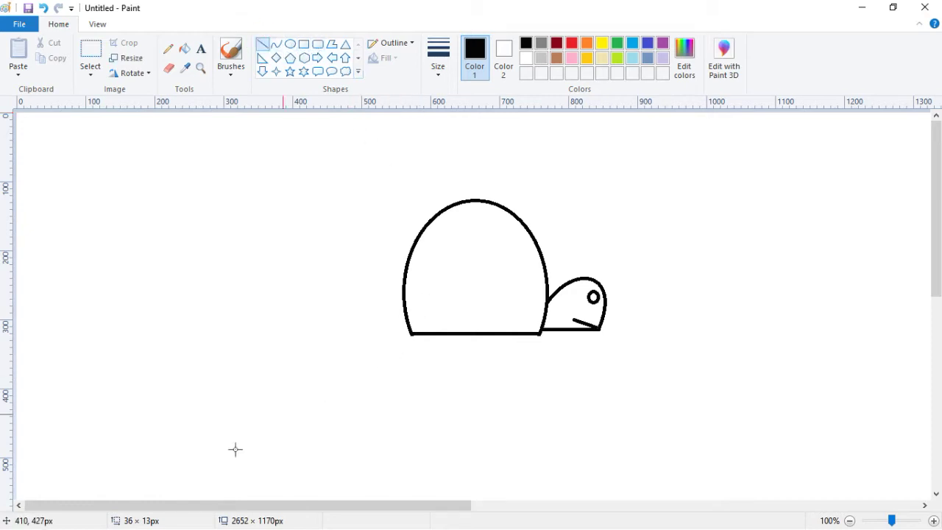
Step: Draw a four-sided plate with a base about 41 px wide in the shell's lower left corner and the base line of the plate above
{"action": "scroll", "coordinate": [441, 373], "scroll_direction": "up", "scroll_amount": 1}
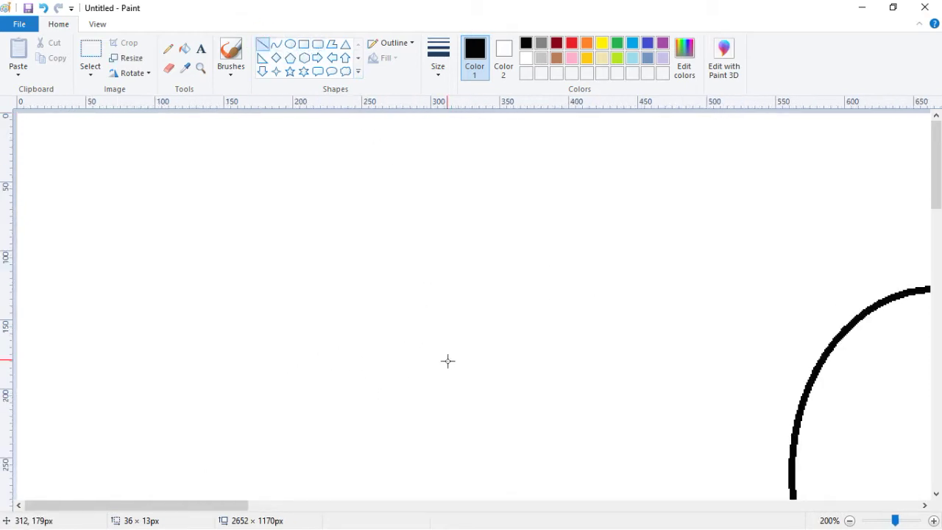
{"action": "left_click_drag", "start_coordinate": [217, 511], "coordinate": [387, 511]}
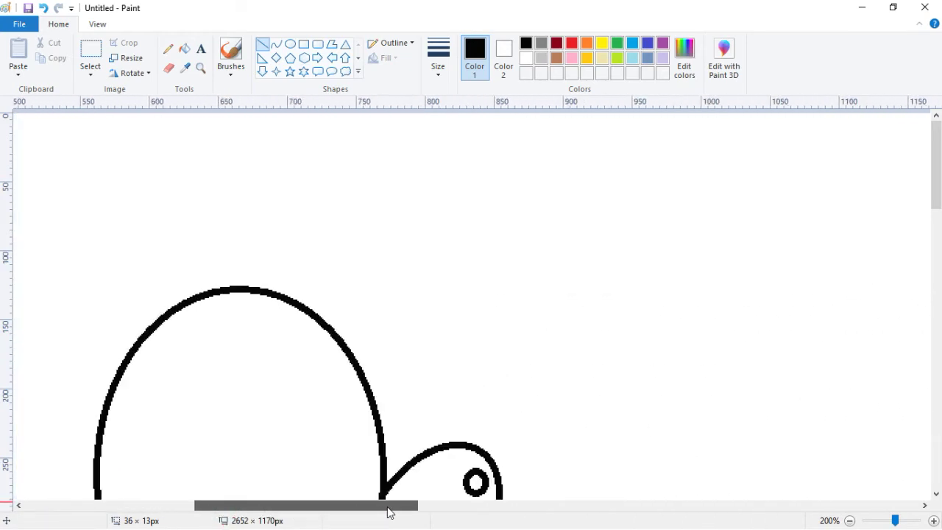
{"action": "scroll", "coordinate": [385, 426], "scroll_direction": "down", "scroll_amount": 2}
{"action": "scroll", "coordinate": [385, 425], "scroll_direction": "down", "scroll_amount": 2}
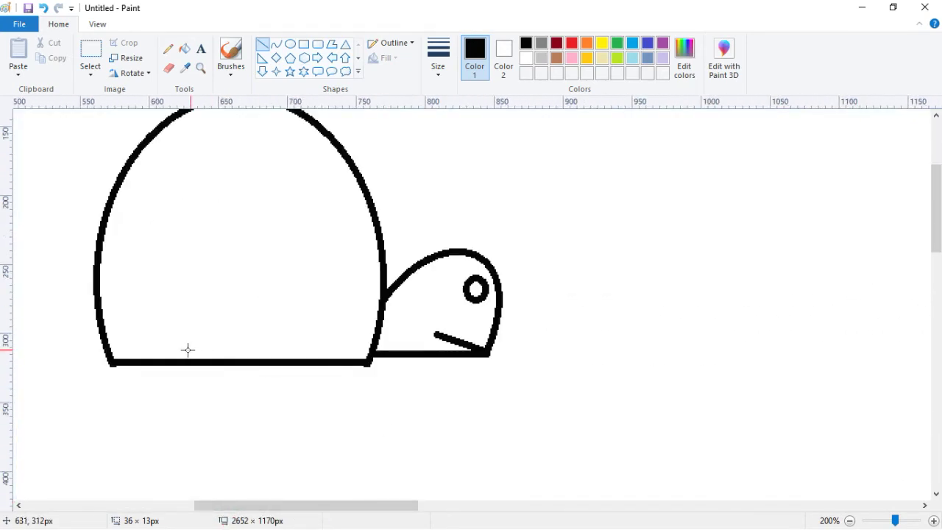
{"action": "left_click_drag", "start_coordinate": [119, 349], "coordinate": [176, 350]}
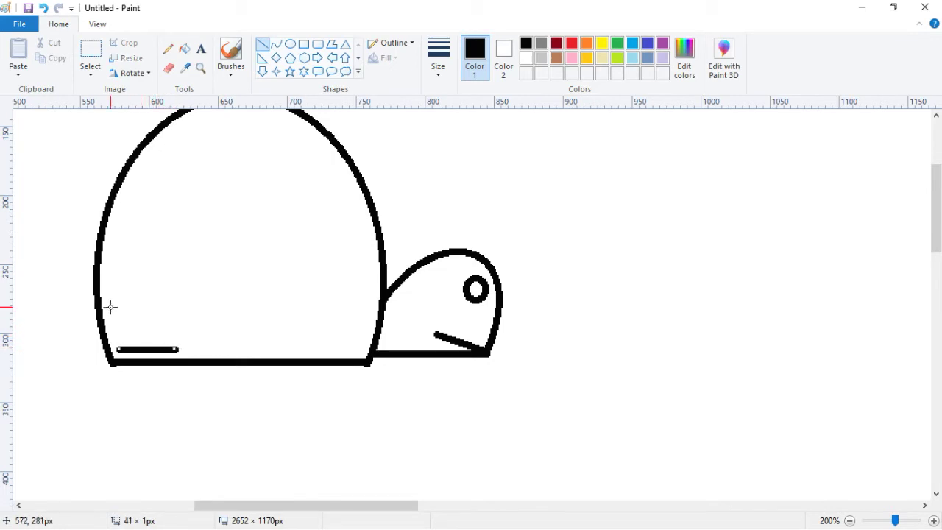
{"action": "left_click_drag", "start_coordinate": [110, 307], "coordinate": [178, 306]}
{"action": "left_click_drag", "start_coordinate": [175, 346], "coordinate": [174, 305]}
{"action": "mouse_move", "coordinate": [119, 348]}
{"action": "left_mouse_down"}
{"action": "mouse_move", "coordinate": [111, 309]}
{"action": "mouse_move", "coordinate": [122, 290]}
{"action": "mouse_move", "coordinate": [180, 289]}
{"action": "left_mouse_up"}
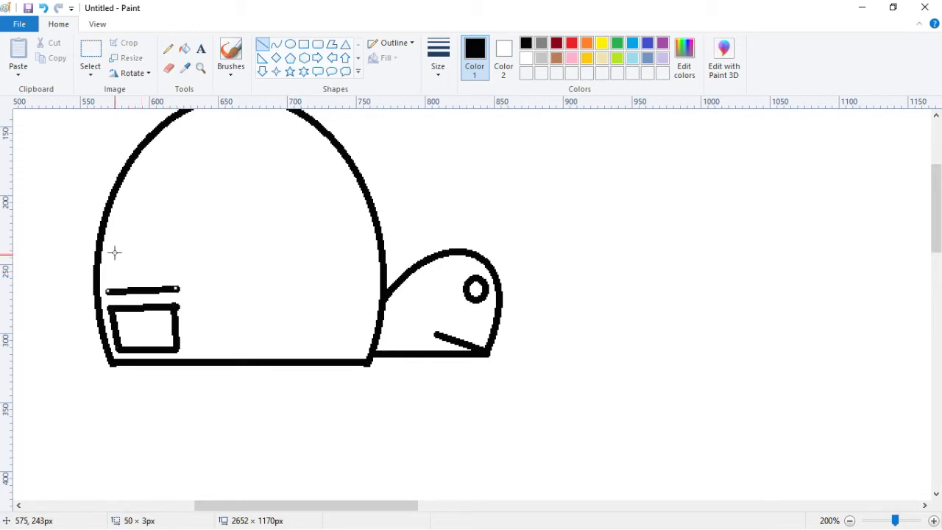
Step: Complete the second four-sided plate up the shell's left side and draw a third, about 39 px high with a slanted outer edge, above it
{"action": "left_click_drag", "start_coordinate": [112, 240], "coordinate": [173, 238]}
{"action": "left_click_drag", "start_coordinate": [175, 289], "coordinate": [175, 238]}
{"action": "mouse_move", "coordinate": [108, 290]}
{"action": "left_mouse_down"}
{"action": "mouse_move", "coordinate": [122, 219]}
{"action": "mouse_move", "coordinate": [174, 220]}
{"action": "left_mouse_up"}
{"action": "left_click_drag", "start_coordinate": [136, 174], "coordinate": [187, 171]}
{"action": "left_click_drag", "start_coordinate": [176, 220], "coordinate": [185, 170]}
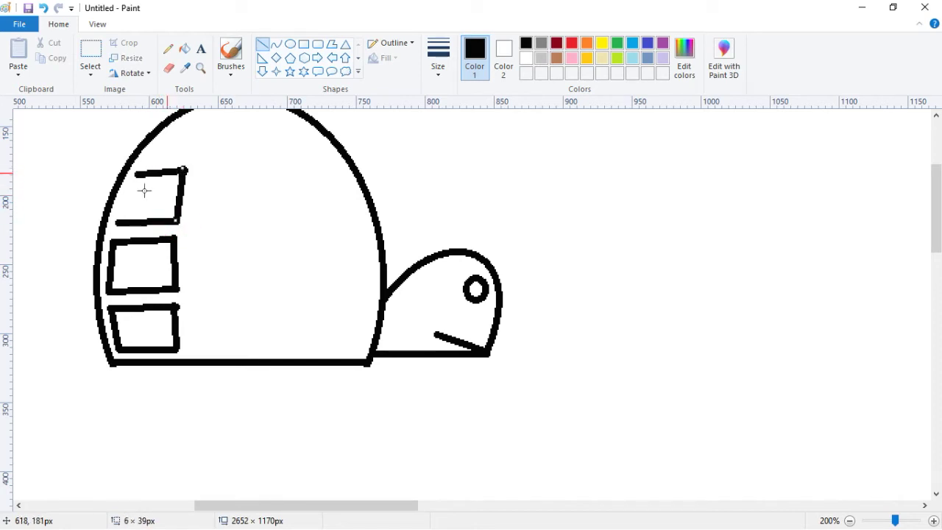
{"action": "left_click_drag", "start_coordinate": [116, 221], "coordinate": [136, 173]}
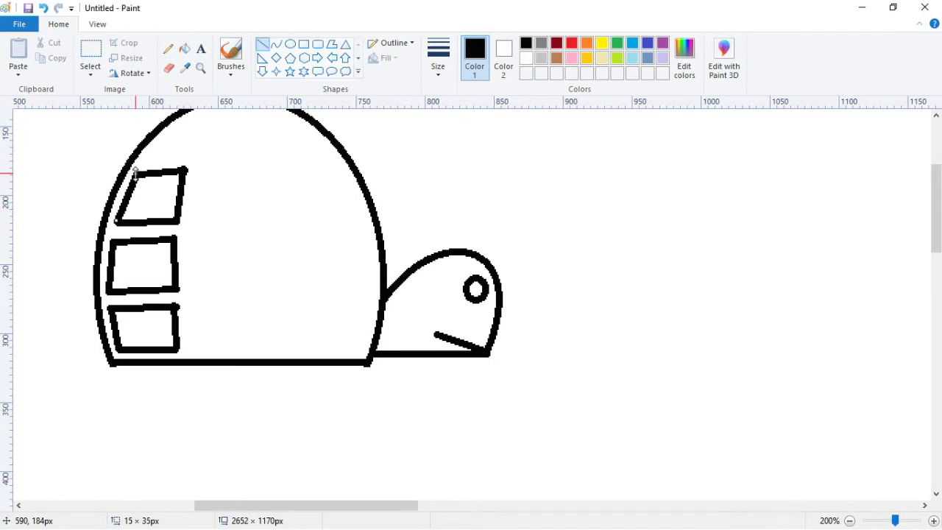
Step: Draw a small slanted plate at the top of the shell's left column, about 33 px wide at its base and 16 px at its top
{"action": "scroll", "coordinate": [190, 191], "scroll_direction": "up", "scroll_amount": 3}
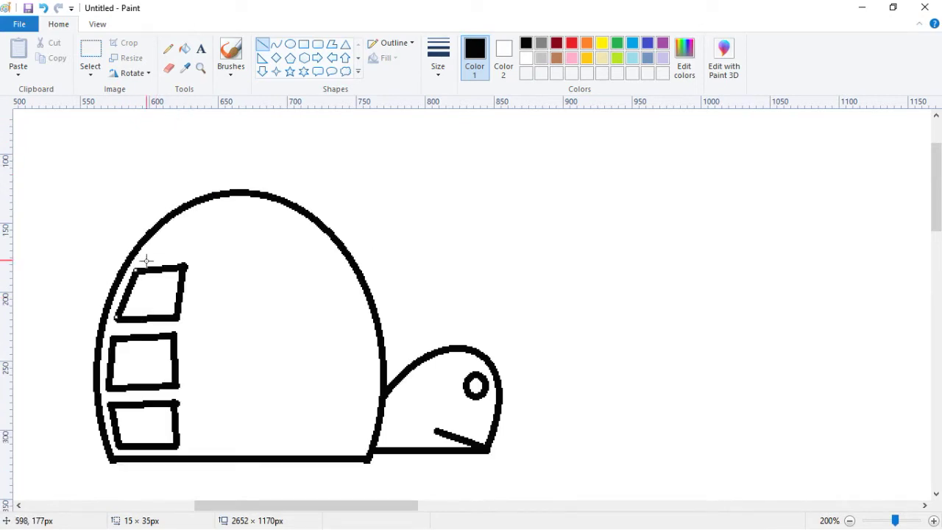
{"action": "left_click_drag", "start_coordinate": [148, 255], "coordinate": [193, 252]}
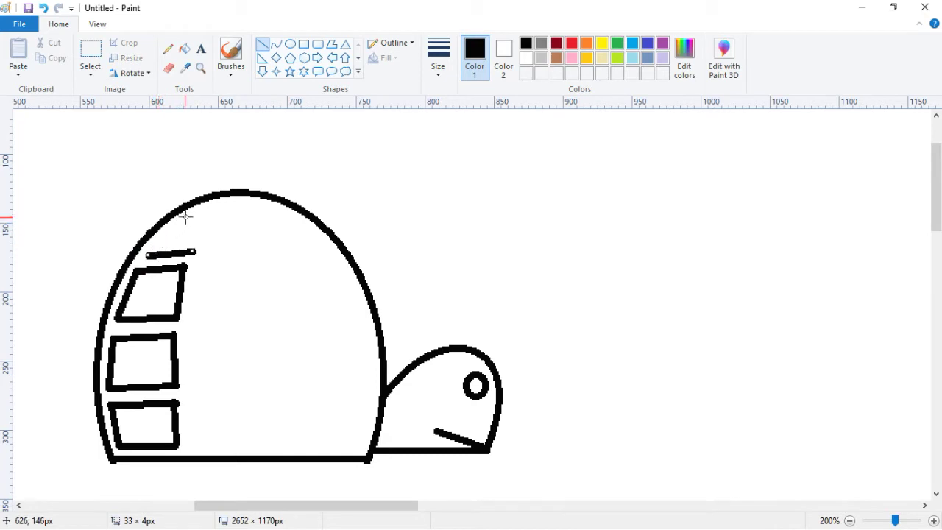
{"action": "left_click_drag", "start_coordinate": [185, 214], "coordinate": [207, 215]}
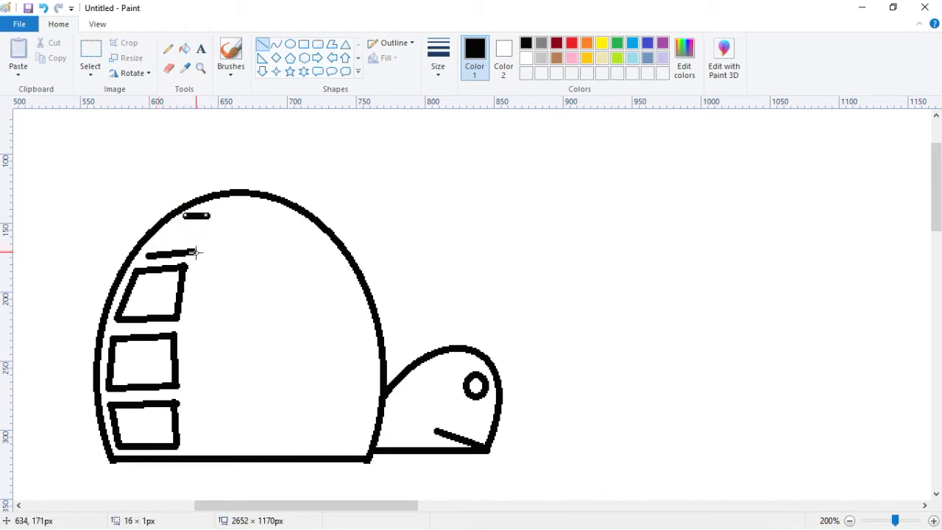
{"action": "left_click_drag", "start_coordinate": [194, 253], "coordinate": [209, 215]}
{"action": "left_click_drag", "start_coordinate": [150, 255], "coordinate": [185, 216]}
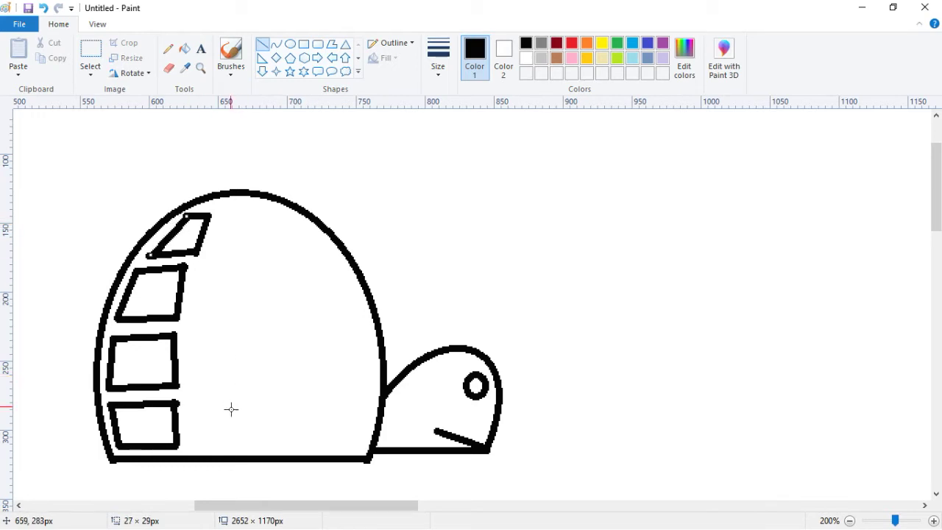
Step: Draw the bottom plate of the shell's middle column, about 59 px wide along its top edge and 31 px high
{"action": "left_click_drag", "start_coordinate": [198, 443], "coordinate": [290, 443]}
{"action": "left_click_drag", "start_coordinate": [197, 401], "coordinate": [283, 398]}
{"action": "left_click", "coordinate": [209, 442]}
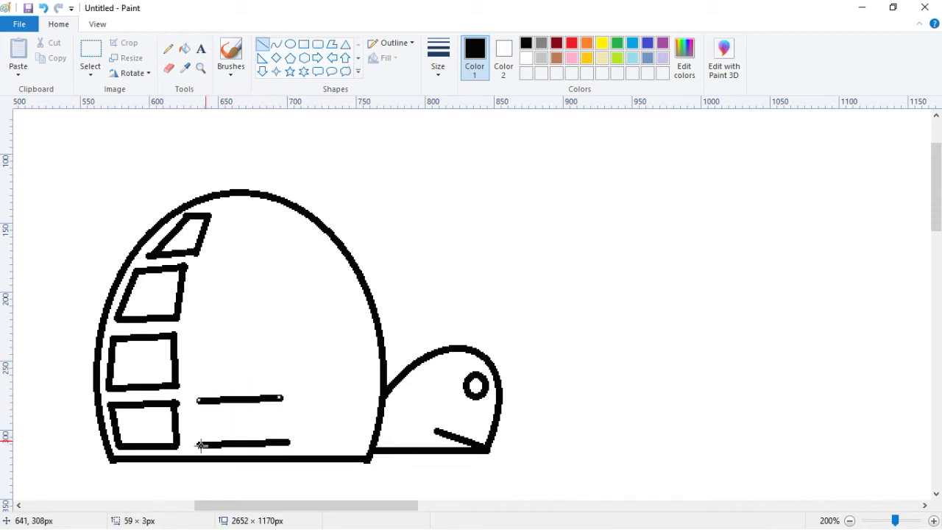
{"action": "left_click_drag", "start_coordinate": [197, 444], "coordinate": [204, 401]}
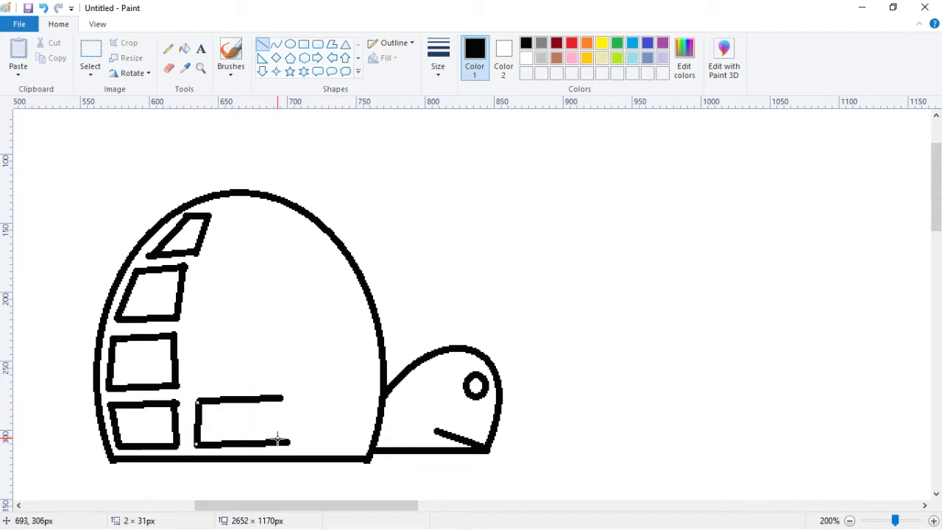
{"action": "left_click_drag", "start_coordinate": [287, 440], "coordinate": [283, 398]}
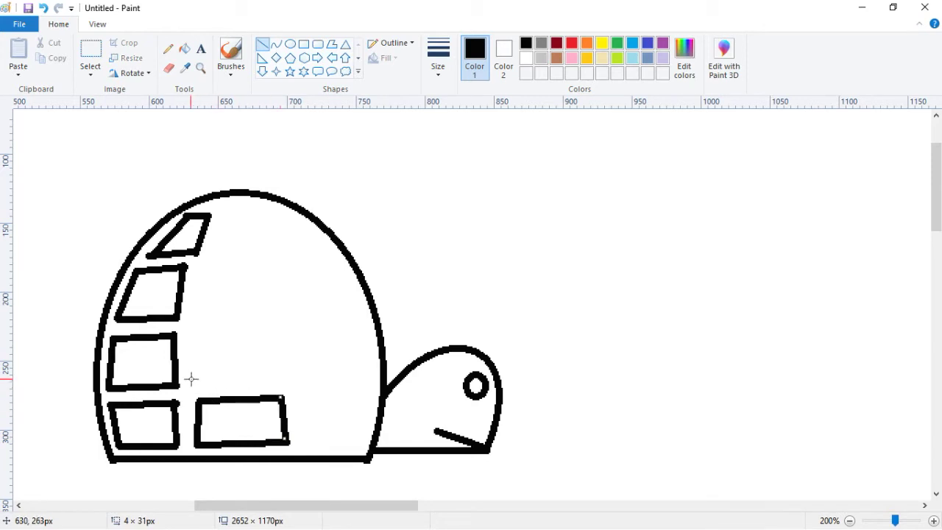
Step: Stack two more plates in the shell's middle column, the lower about 61 px wide at its base and the upper about 48 px at its top
{"action": "left_click_drag", "start_coordinate": [194, 380], "coordinate": [280, 380]}
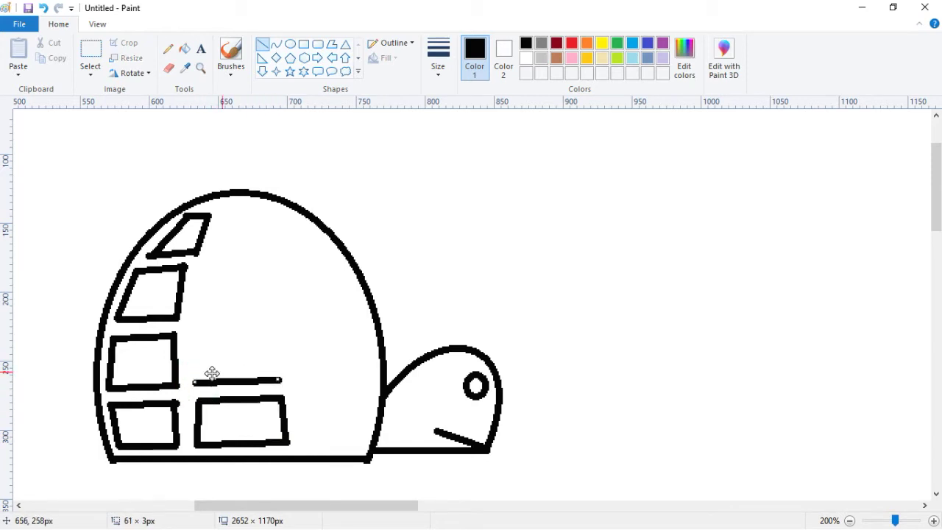
{"action": "left_click_drag", "start_coordinate": [191, 334], "coordinate": [274, 332]}
{"action": "left_click_drag", "start_coordinate": [277, 378], "coordinate": [274, 333]}
{"action": "left_click_drag", "start_coordinate": [194, 382], "coordinate": [194, 333]}
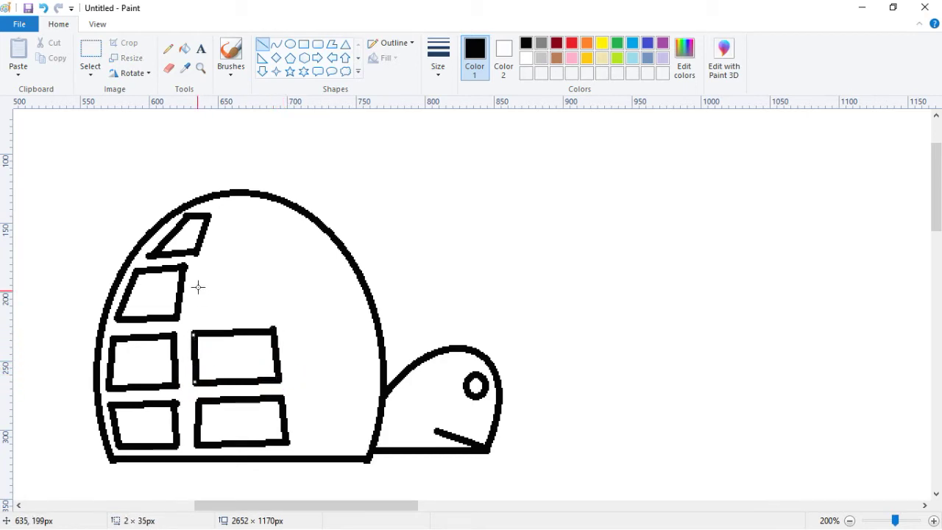
{"action": "left_click_drag", "start_coordinate": [201, 267], "coordinate": [270, 263]}
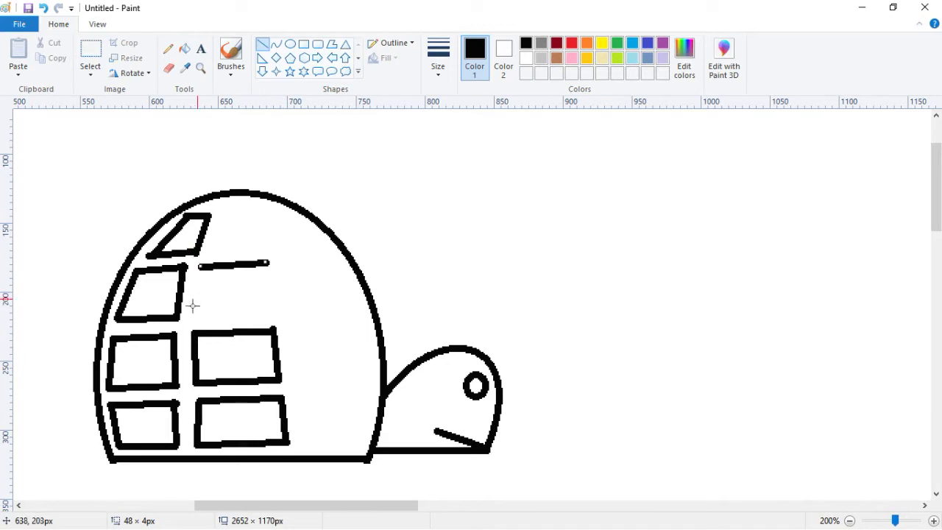
{"action": "left_click_drag", "start_coordinate": [189, 316], "coordinate": [276, 314]}
{"action": "left_click_drag", "start_coordinate": [199, 264], "coordinate": [192, 315]}
{"action": "left_click_drag", "start_coordinate": [268, 263], "coordinate": [274, 315]}
Step: Draw the two lowest plates of the shell's right column, the bottom one about 41 px wide at its base and the other about 53 px wide
{"action": "left_click_drag", "start_coordinate": [294, 399], "coordinate": [300, 442]}
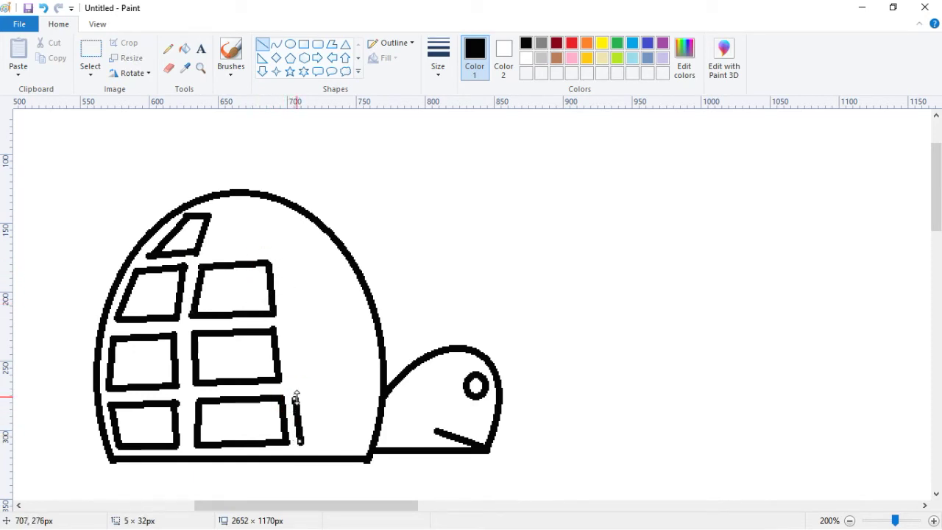
{"action": "left_click_drag", "start_coordinate": [370, 401], "coordinate": [359, 440]}
{"action": "left_click_drag", "start_coordinate": [298, 443], "coordinate": [359, 442]}
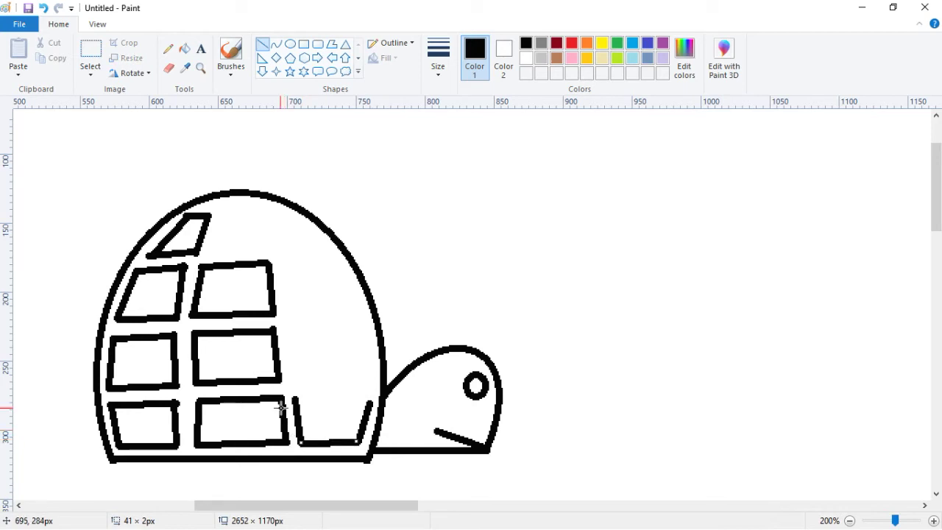
{"action": "left_click_drag", "start_coordinate": [294, 399], "coordinate": [372, 397]}
{"action": "left_click_drag", "start_coordinate": [294, 378], "coordinate": [368, 378]}
{"action": "left_click_drag", "start_coordinate": [291, 327], "coordinate": [364, 326]}
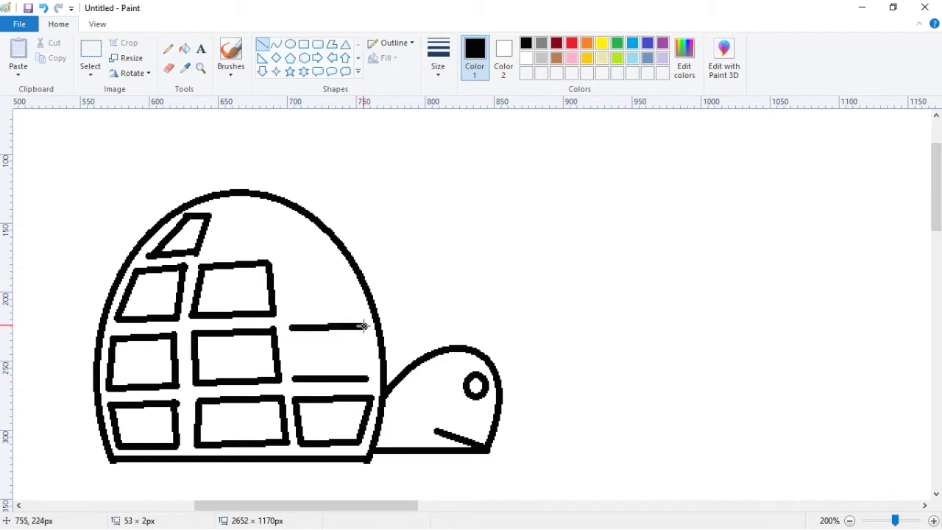
{"action": "left_click_drag", "start_coordinate": [368, 379], "coordinate": [363, 325]}
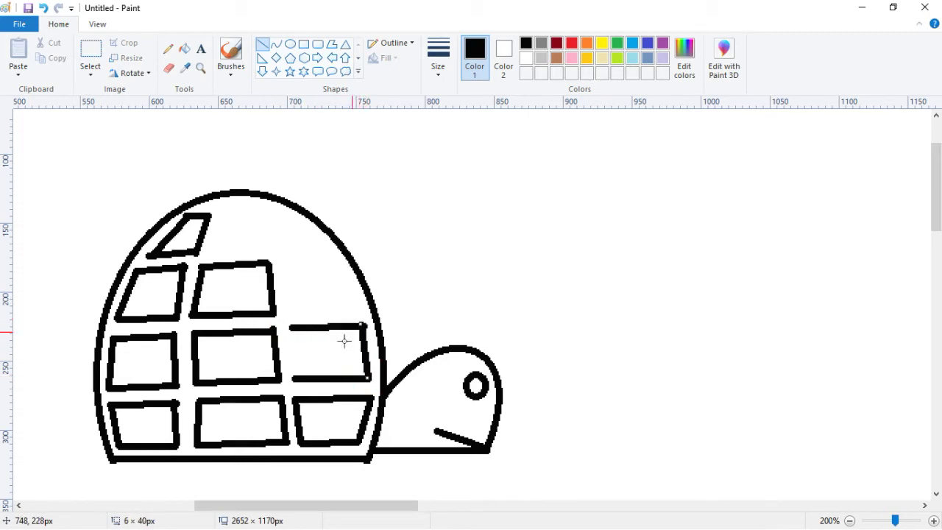
{"action": "mouse_move", "coordinate": [292, 380]}
{"action": "left_mouse_down"}
{"action": "mouse_move", "coordinate": [290, 327]}
{"action": "mouse_move", "coordinate": [356, 305]}
{"action": "left_mouse_up"}
Step: Draw the two upper plates of the shell's right column with slanted outer edges, their bases about 46 px and 23 px wide
{"action": "left_click", "coordinate": [290, 308]}
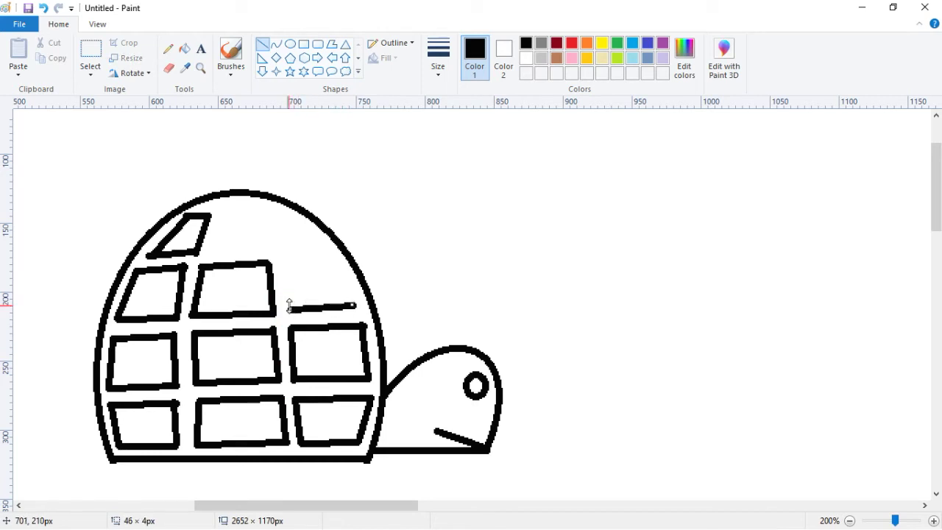
{"action": "left_click_drag", "start_coordinate": [284, 260], "coordinate": [331, 260]}
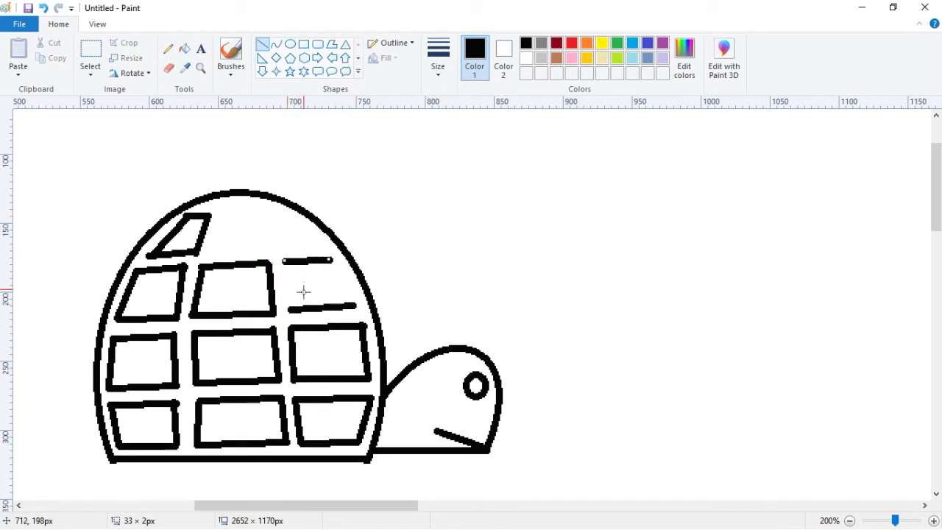
{"action": "left_click_drag", "start_coordinate": [290, 310], "coordinate": [285, 269]}
{"action": "left_click_drag", "start_coordinate": [356, 305], "coordinate": [331, 260]}
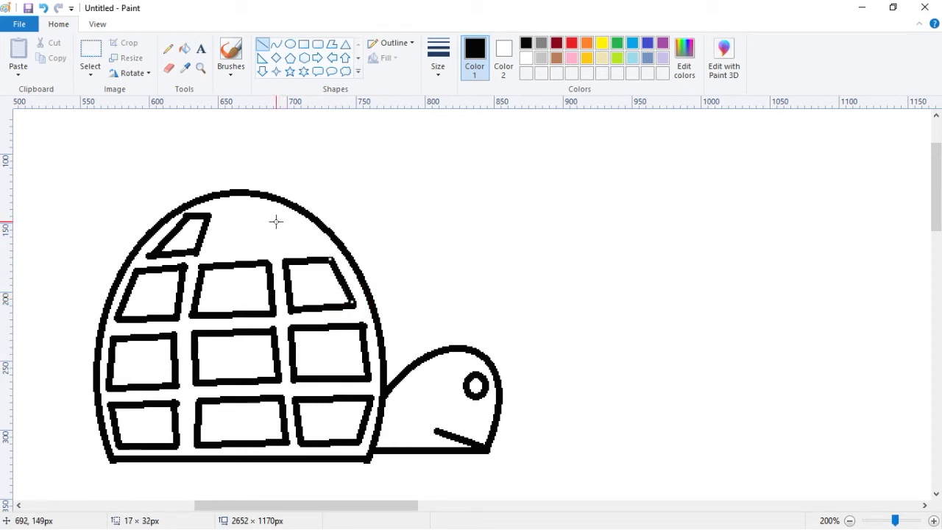
{"action": "left_click_drag", "start_coordinate": [284, 240], "coordinate": [318, 243]}
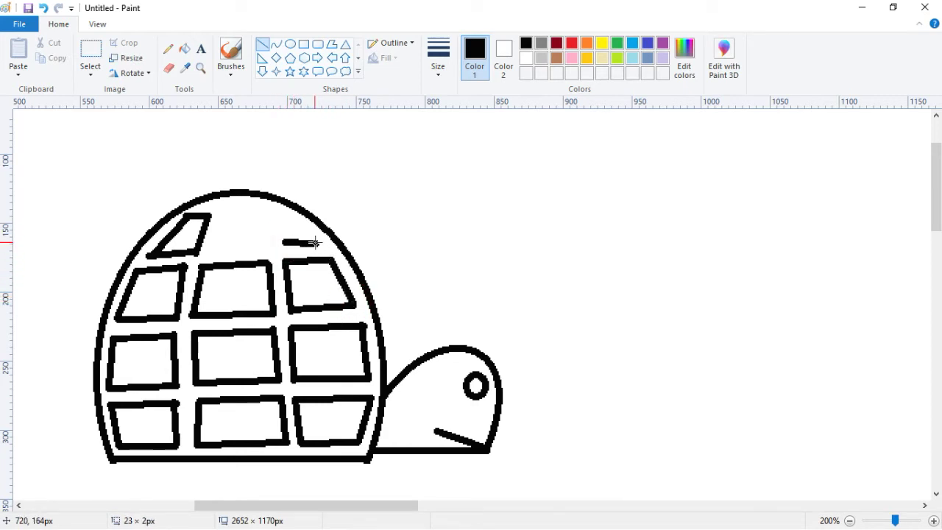
{"action": "mouse_move", "coordinate": [267, 211]}
{"action": "left_mouse_down"}
{"action": "mouse_move", "coordinate": [317, 239]}
{"action": "mouse_move", "coordinate": [292, 215]}
{"action": "mouse_move", "coordinate": [280, 237]}
{"action": "mouse_move", "coordinate": [269, 213]}
{"action": "left_mouse_up"}
{"action": "left_click", "coordinate": [316, 240]}
Step: Draw the top plate of the shell's middle column, about 37 px wide at its base, 27 px high and narrowing upward
{"action": "left_click_drag", "start_coordinate": [213, 251], "coordinate": [263, 248]}
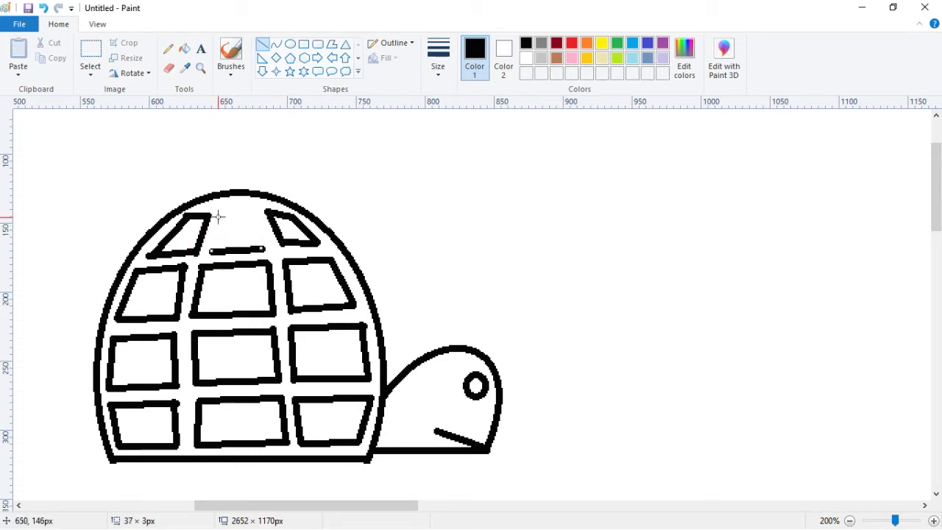
{"action": "left_click_drag", "start_coordinate": [220, 211], "coordinate": [250, 212]}
{"action": "left_click_drag", "start_coordinate": [212, 254], "coordinate": [219, 212]}
{"action": "left_click_drag", "start_coordinate": [263, 253], "coordinate": [249, 213]}
Step: Draw six leg lines about 43 to 49 px long below the shell, three near each end with the outermost ones slanting outward
{"action": "scroll", "coordinate": [380, 291], "scroll_direction": "down", "scroll_amount": 2}
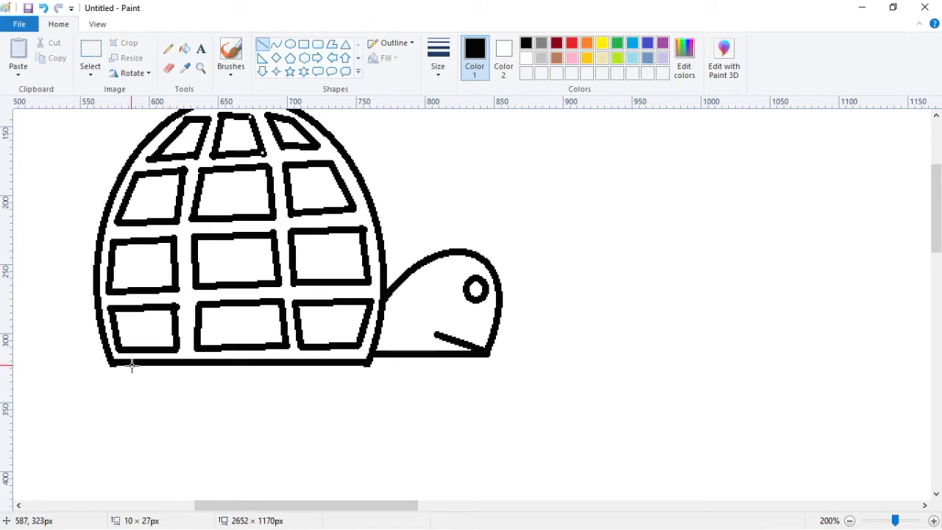
{"action": "left_click_drag", "start_coordinate": [124, 366], "coordinate": [104, 422]}
{"action": "left_click_drag", "start_coordinate": [164, 365], "coordinate": [163, 428]}
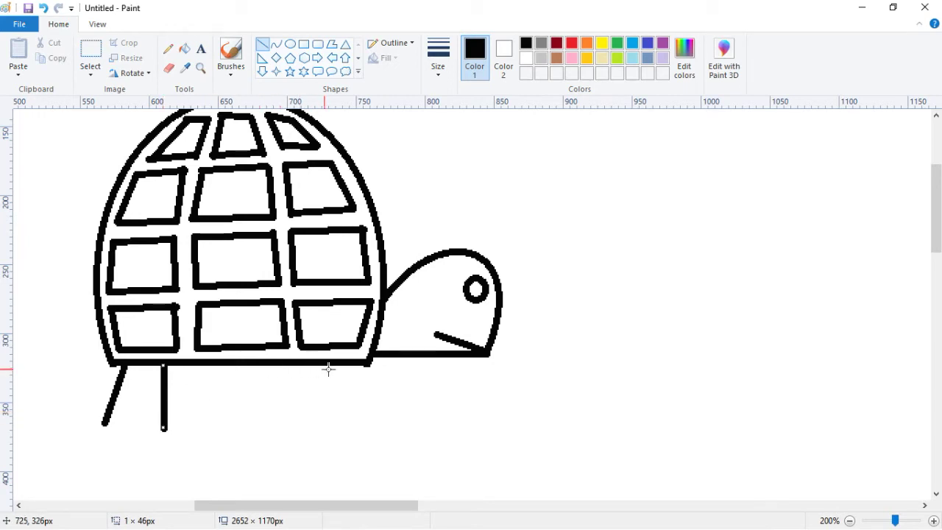
{"action": "left_click_drag", "start_coordinate": [354, 365], "coordinate": [377, 424]}
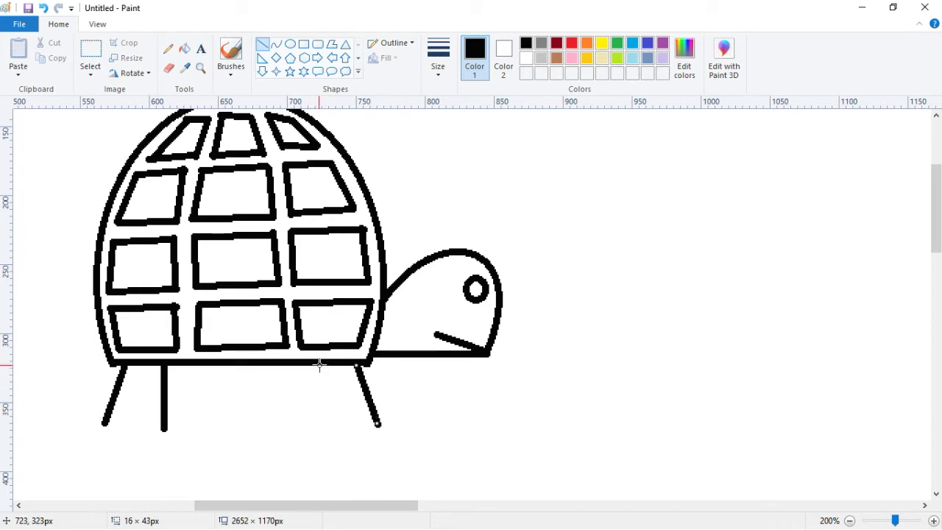
{"action": "mouse_move", "coordinate": [310, 363]}
{"action": "left_mouse_down"}
{"action": "mouse_move", "coordinate": [320, 402]}
{"action": "mouse_move", "coordinate": [308, 430]}
{"action": "left_mouse_up"}
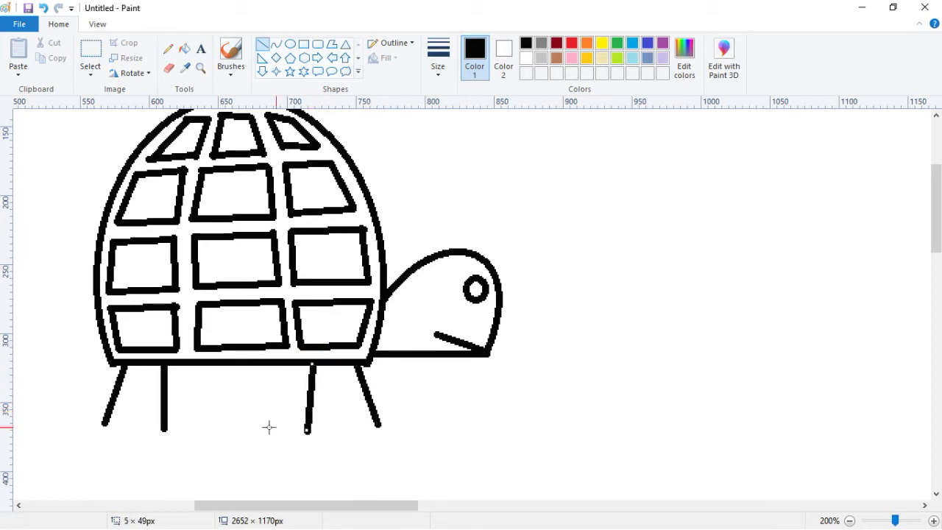
{"action": "left_click_drag", "start_coordinate": [183, 366], "coordinate": [189, 424]}
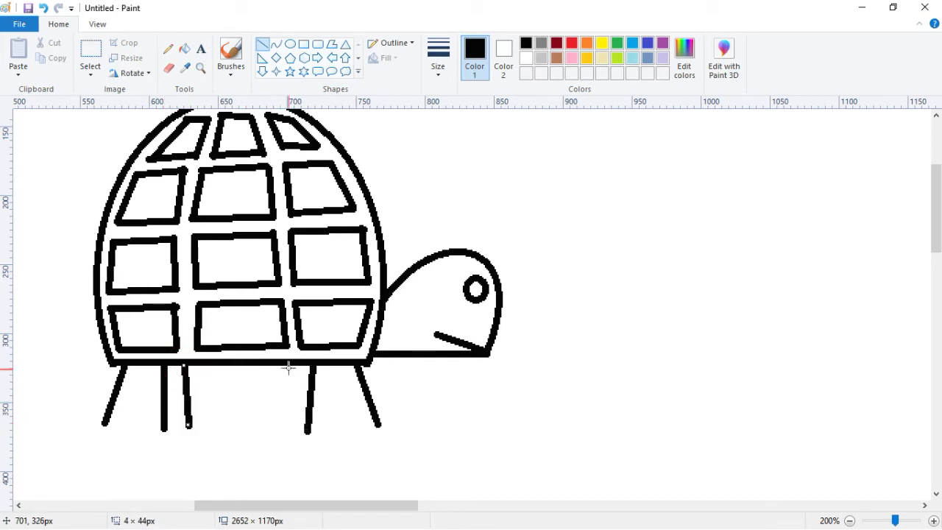
{"action": "left_click_drag", "start_coordinate": [288, 363], "coordinate": [286, 422]}
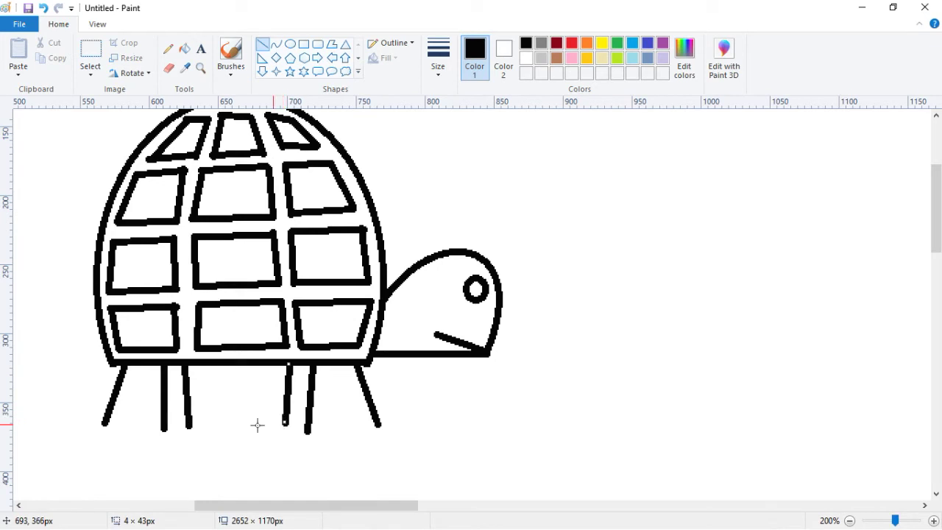
Step: Draw zigzag toe lines closing the feet of both back legs and the outer front leg
{"action": "left_click_drag", "start_coordinate": [103, 424], "coordinate": [127, 417]}
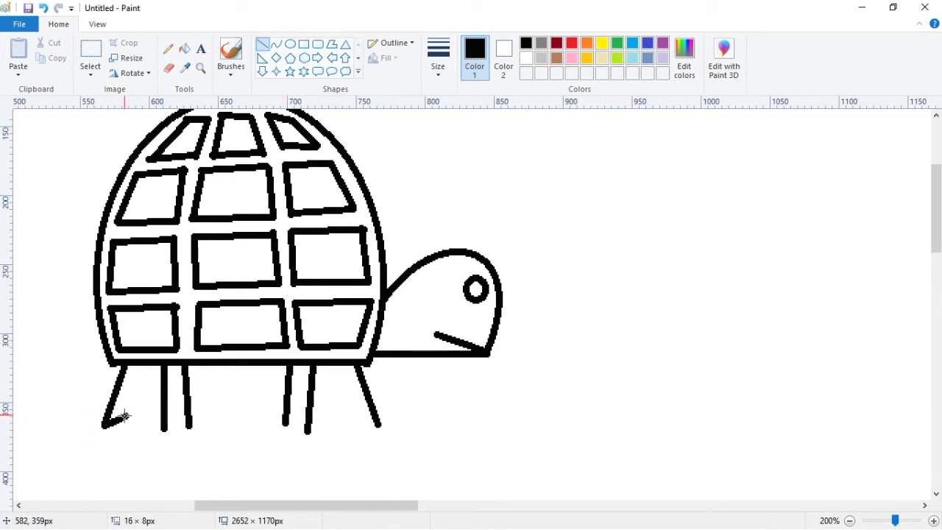
{"action": "mouse_move", "coordinate": [162, 431]}
{"action": "left_mouse_down"}
{"action": "mouse_move", "coordinate": [145, 420]}
{"action": "mouse_move", "coordinate": [127, 427]}
{"action": "mouse_move", "coordinate": [132, 439]}
{"action": "mouse_move", "coordinate": [176, 419]}
{"action": "mouse_move", "coordinate": [189, 426]}
{"action": "left_mouse_up"}
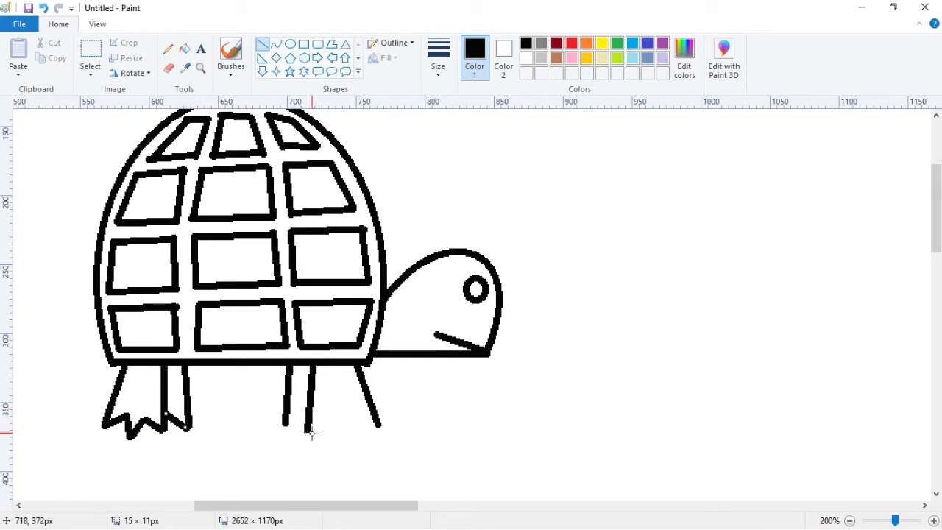
{"action": "mouse_move", "coordinate": [311, 433]}
{"action": "left_mouse_down"}
{"action": "mouse_move", "coordinate": [328, 422]}
{"action": "mouse_move", "coordinate": [377, 427]}
{"action": "mouse_move", "coordinate": [328, 422]}
{"action": "mouse_move", "coordinate": [343, 440]}
{"action": "mouse_move", "coordinate": [358, 420]}
{"action": "left_mouse_up"}
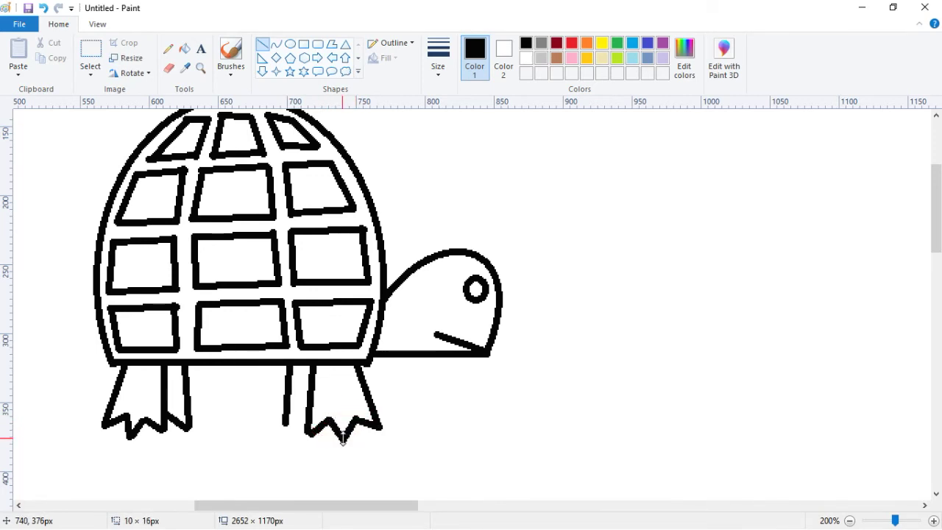
Step: Close the foot of the inner front leg with a slanted line of about 16 × 6 px
{"action": "left_click_drag", "start_coordinate": [285, 427], "coordinate": [308, 419]}
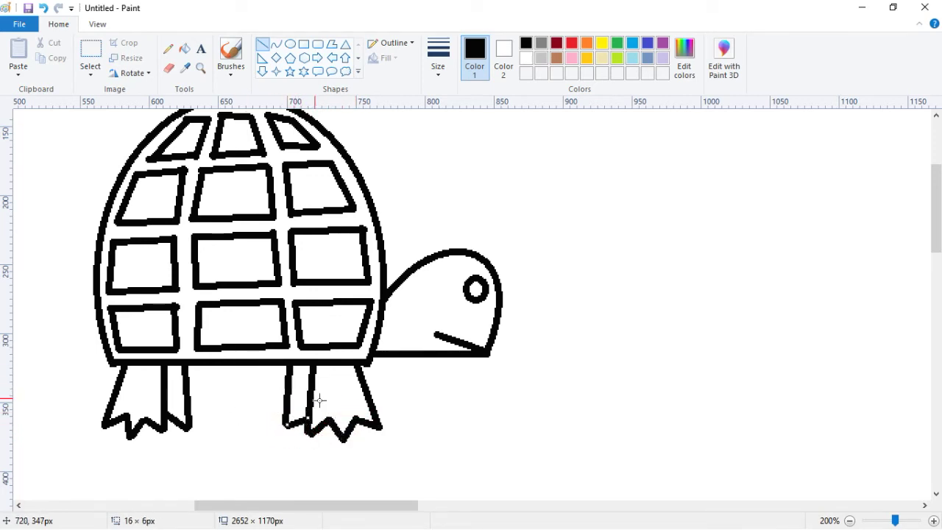
{"action": "scroll", "coordinate": [326, 402], "scroll_direction": "down", "scroll_amount": 1}
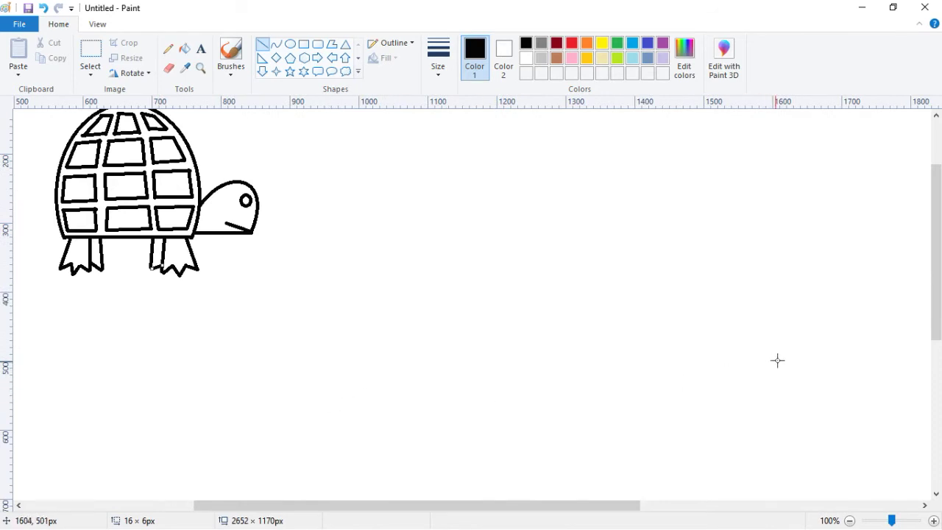
Step: Duplicate the whole turtle using a rectangular selection of about 501 × 344 px and place the copy to the right of the original
{"action": "left_click_drag", "start_coordinate": [935, 263], "coordinate": [939, 221]}
{"action": "left_click_drag", "start_coordinate": [577, 505], "coordinate": [439, 522]}
{"action": "left_click", "coordinate": [90, 55]}
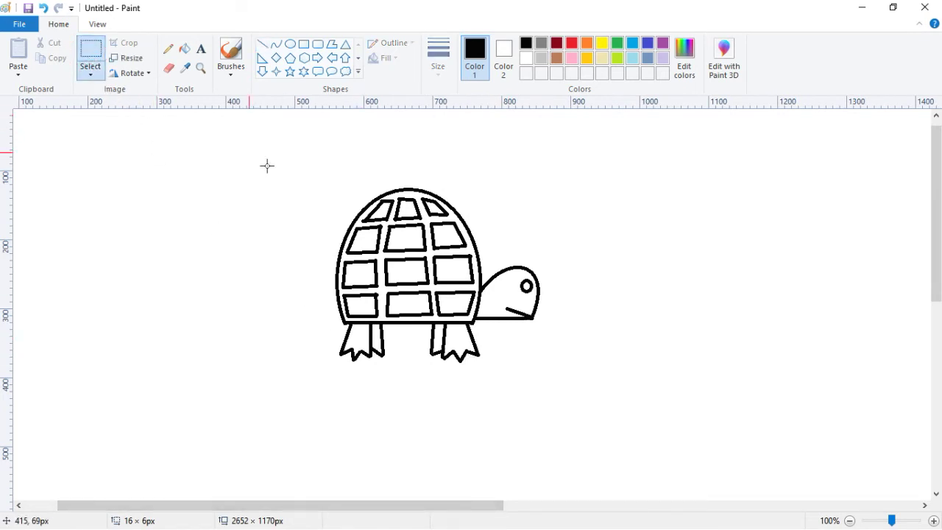
{"action": "left_click_drag", "start_coordinate": [268, 156], "coordinate": [614, 393]}
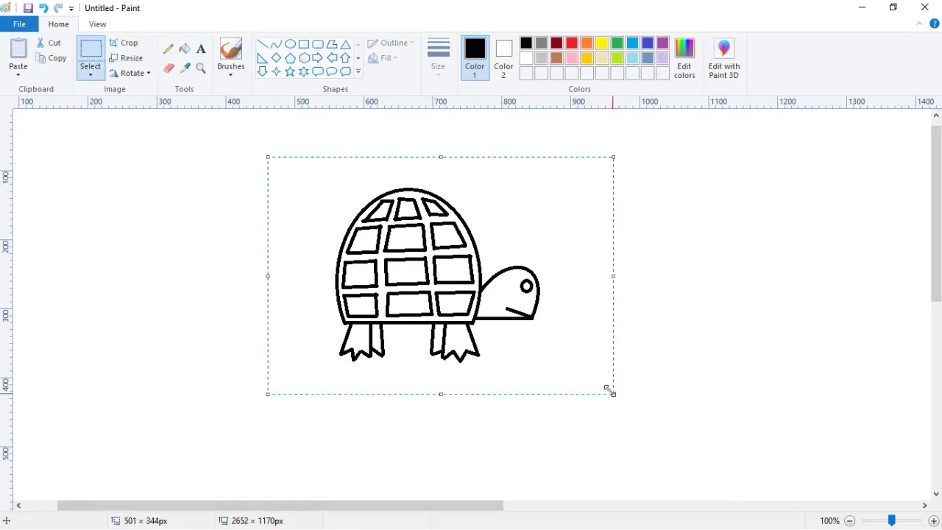
{"action": "right_click", "coordinate": [458, 267]}
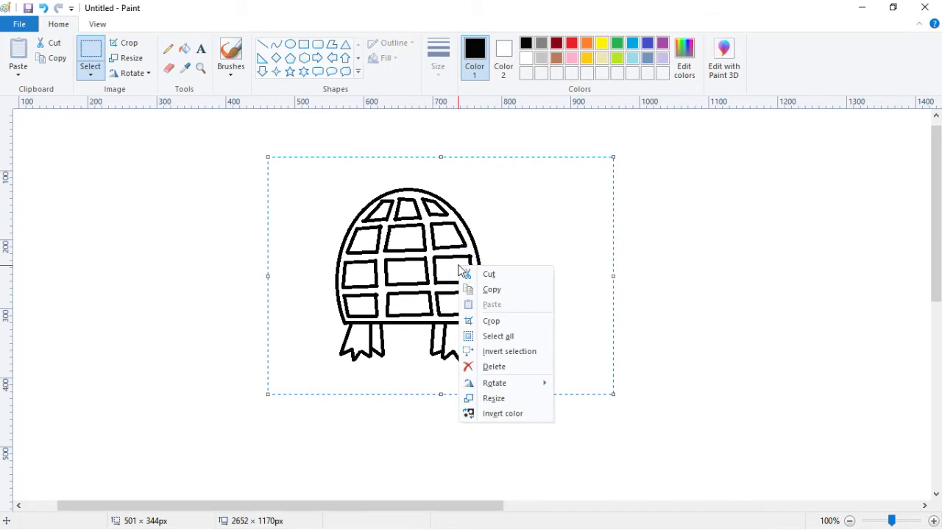
{"action": "left_click", "coordinate": [492, 291]}
{"action": "left_click", "coordinate": [673, 264]}
{"action": "right_click", "coordinate": [671, 271]}
{"action": "left_click", "coordinate": [699, 303]}
{"action": "left_click_drag", "start_coordinate": [199, 248], "coordinate": [758, 269]}
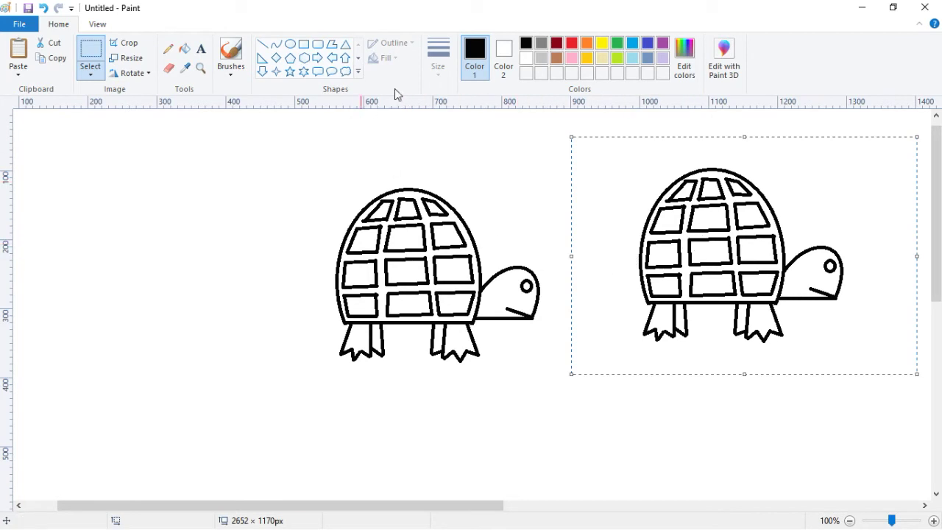
Step: Flip the copied turtle horizontally and move it roughly level with the original so that the two face each other
{"action": "left_click", "coordinate": [132, 72]}
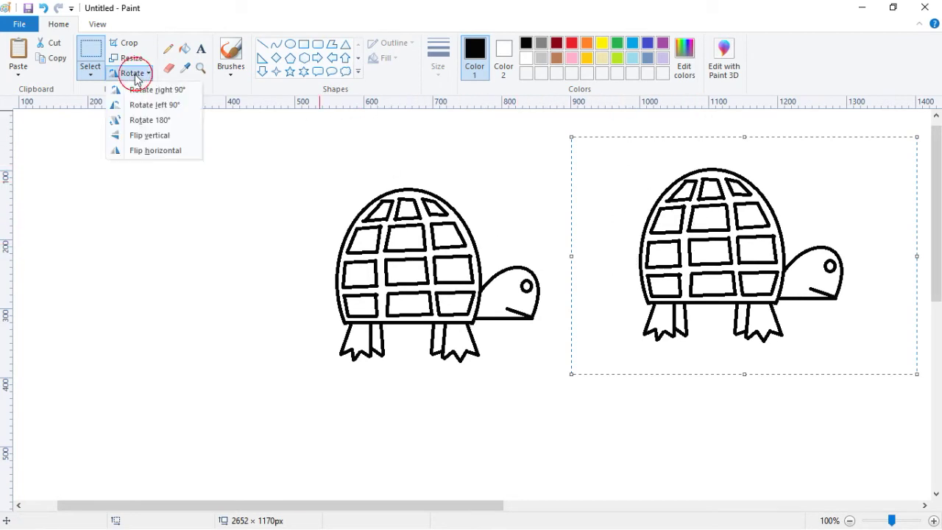
{"action": "left_click", "coordinate": [136, 152]}
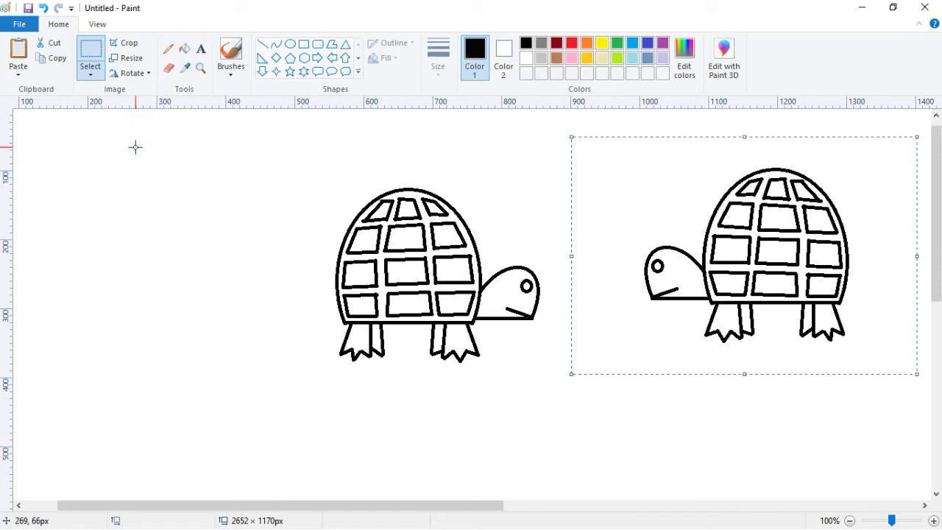
{"action": "left_click_drag", "start_coordinate": [705, 246], "coordinate": [685, 270]}
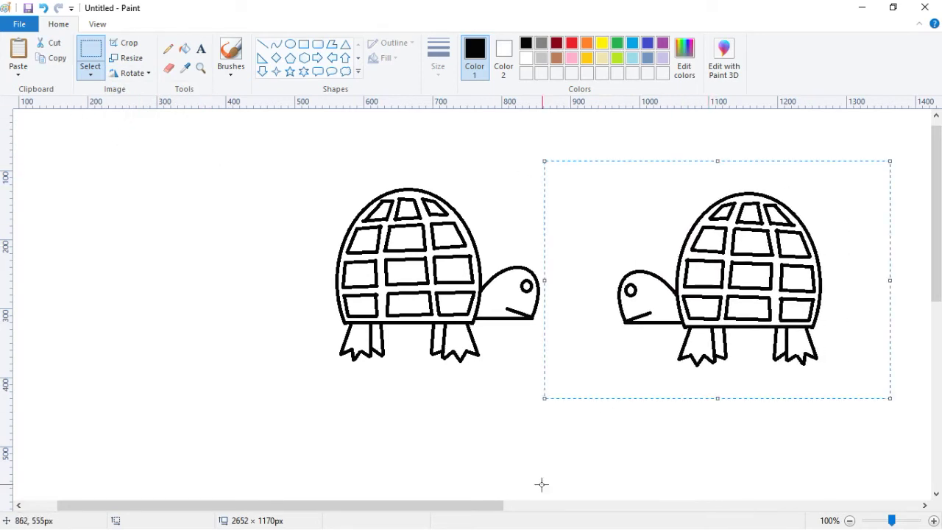
{"action": "left_click_drag", "start_coordinate": [484, 505], "coordinate": [534, 505]}
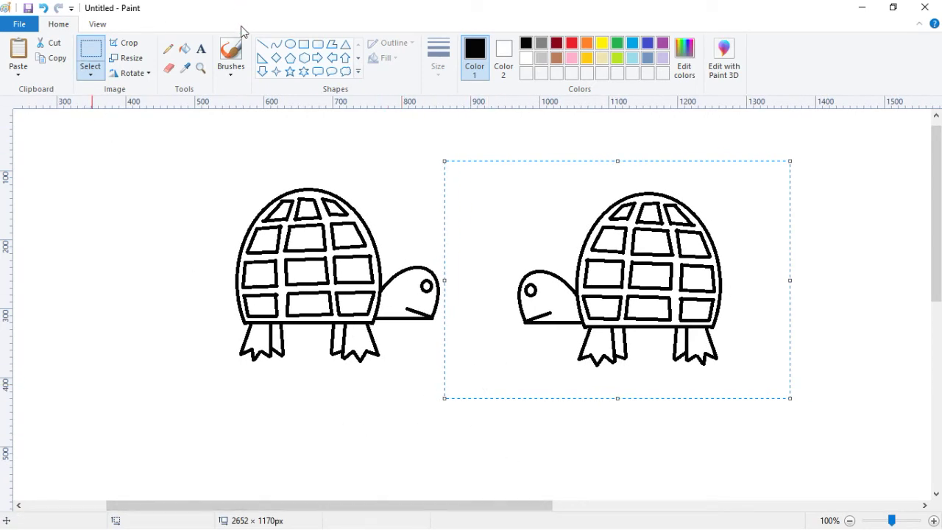
{"action": "left_click", "coordinate": [269, 44]}
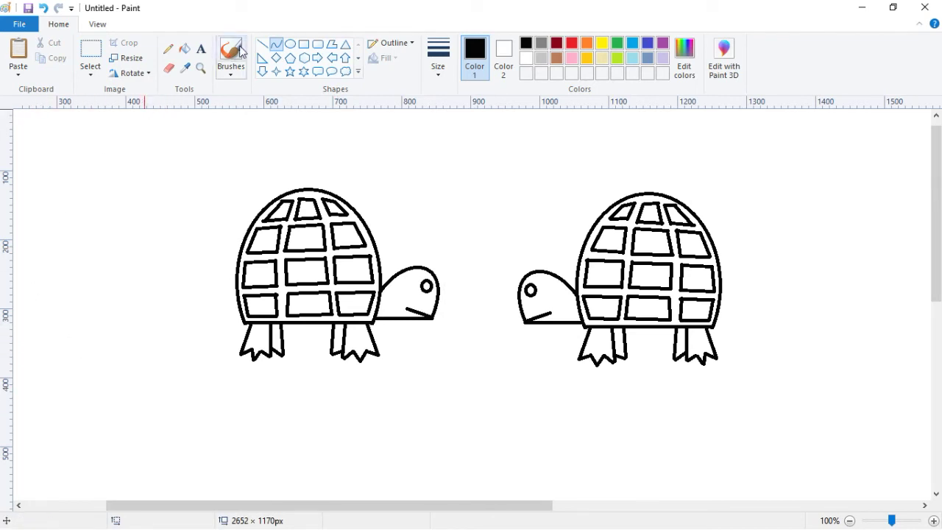
{"action": "left_click_drag", "start_coordinate": [13, 317], "coordinate": [142, 308]}
{"action": "left_click_drag", "start_coordinate": [196, 297], "coordinate": [236, 309]}
{"action": "left_click_drag", "start_coordinate": [133, 312], "coordinate": [133, 298]}
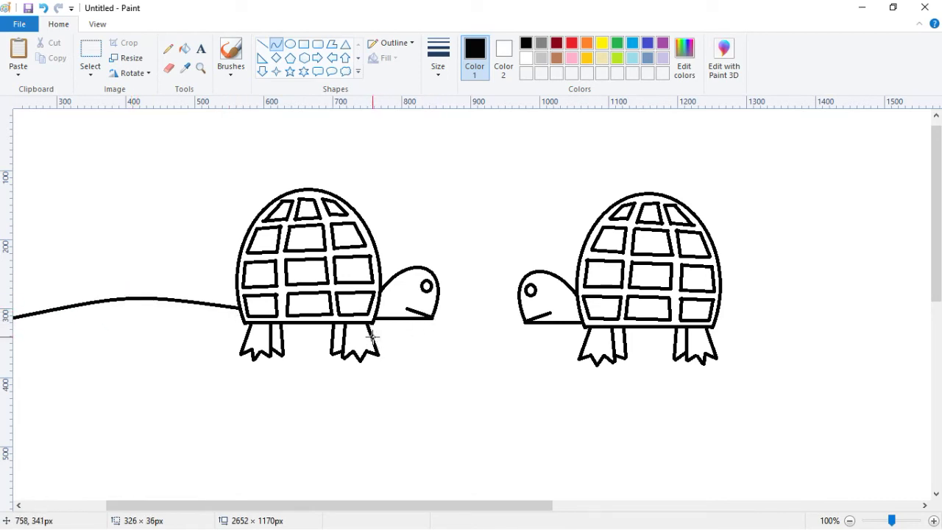
{"action": "mouse_move", "coordinate": [373, 336]}
{"action": "left_mouse_down"}
{"action": "mouse_move", "coordinate": [429, 338]}
{"action": "mouse_move", "coordinate": [379, 352]}
{"action": "left_mouse_up"}
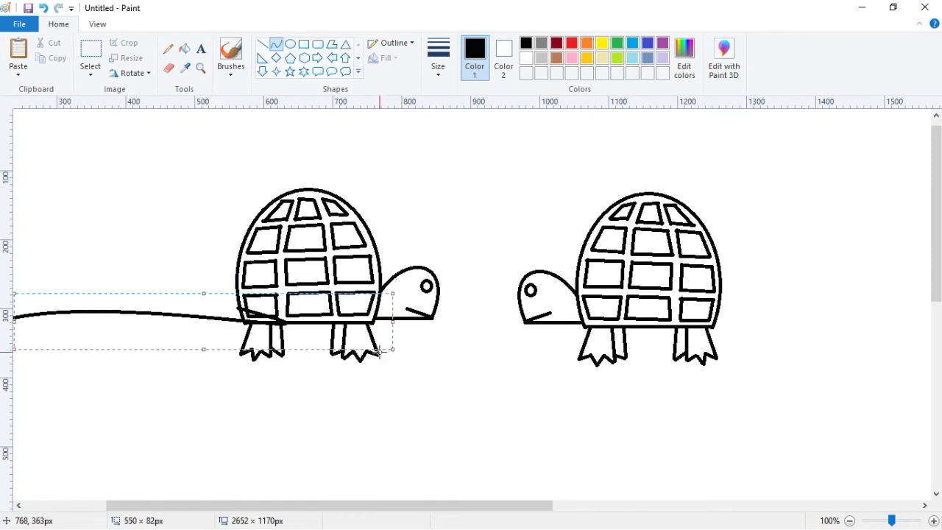
{"action": "key", "text": "ctrl+z"}
Step: Draw a hill curve about 329 px wide behind the left turtle and a nearly flat curve about 306 px wide joining both turtles' front legs
{"action": "left_click_drag", "start_coordinate": [13, 303], "coordinate": [239, 317]}
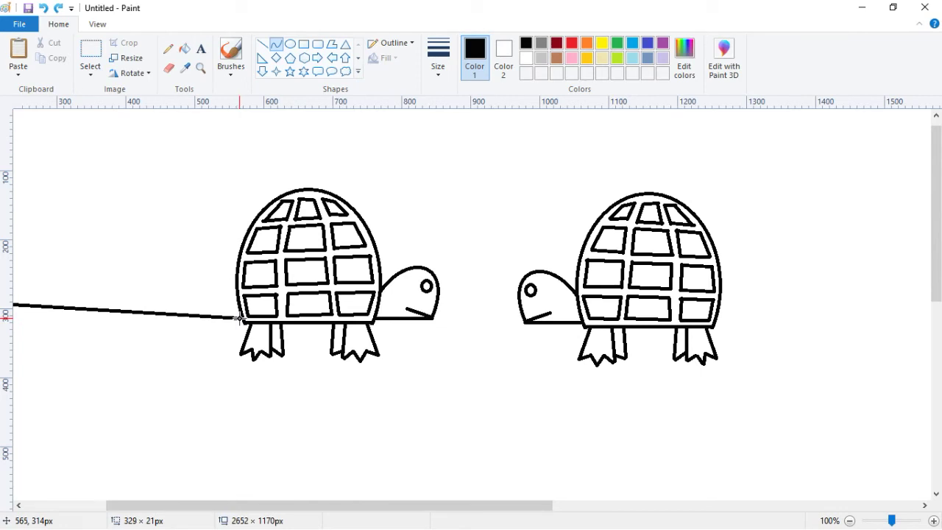
{"action": "left_click_drag", "start_coordinate": [115, 310], "coordinate": [125, 269]}
{"action": "left_click", "coordinate": [126, 267]}
{"action": "left_click_drag", "start_coordinate": [374, 336], "coordinate": [585, 339]}
{"action": "left_click_drag", "start_coordinate": [479, 333], "coordinate": [486, 335]}
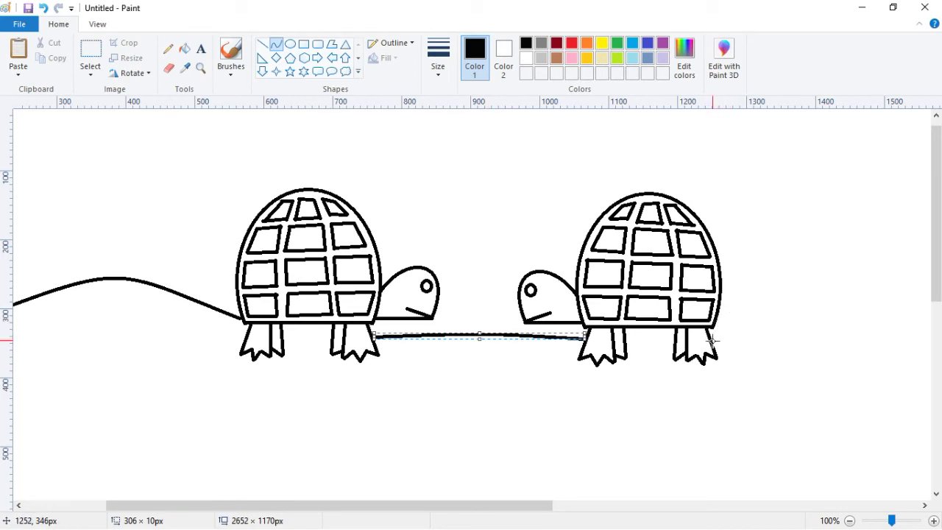
{"action": "left_click_drag", "start_coordinate": [626, 340], "coordinate": [672, 341]}
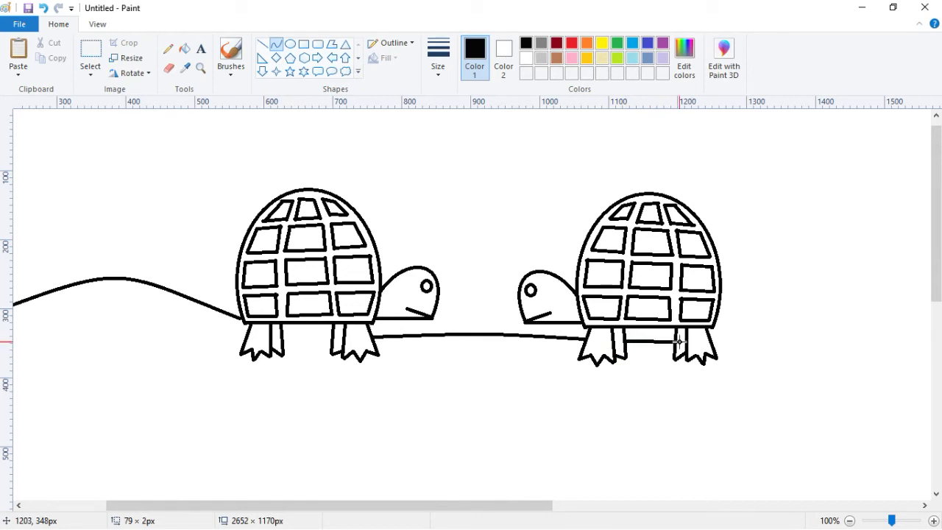
{"action": "left_click_drag", "start_coordinate": [674, 341], "coordinate": [674, 341]}
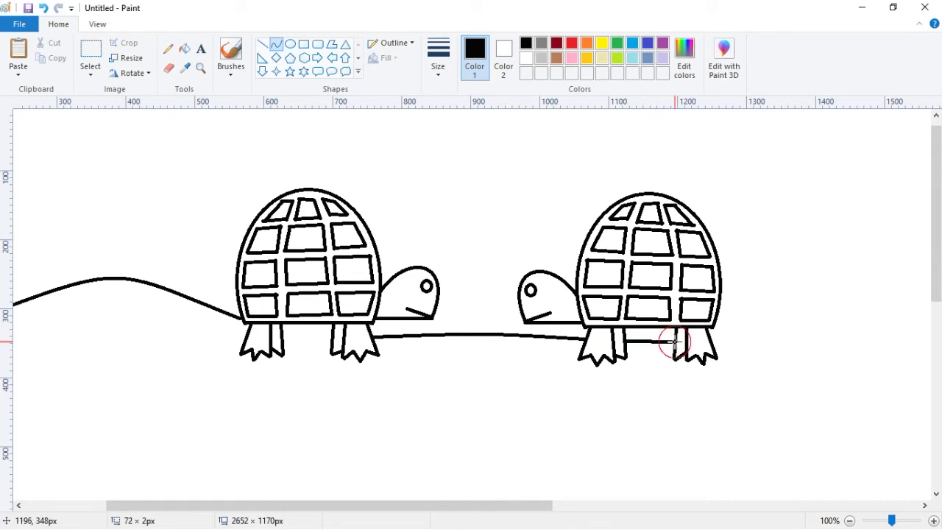
{"action": "left_click", "coordinate": [714, 339]}
{"action": "left_click_drag", "start_coordinate": [772, 337], "coordinate": [847, 322]}
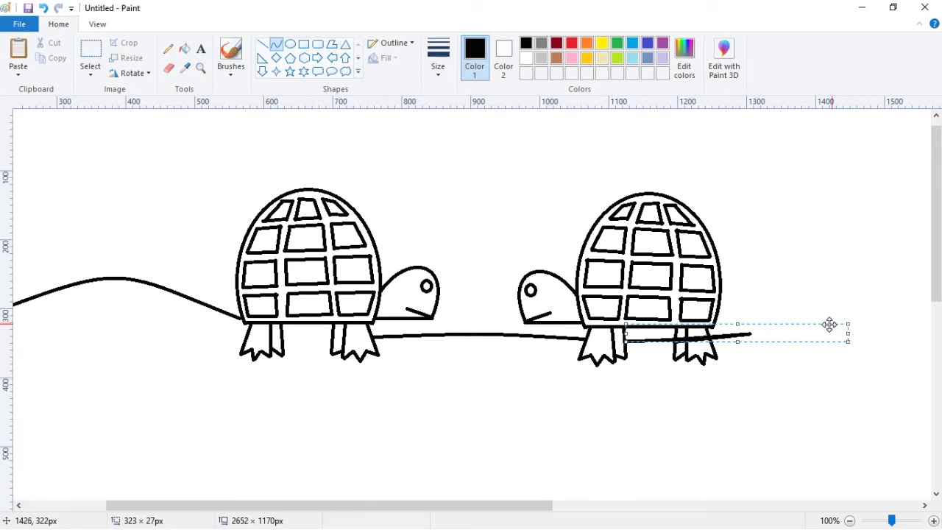
{"action": "key", "text": "ctrl+z"}
Step: Draw a slightly sagging ground curve about 72 px wide between the right turtle's inner legs
{"action": "left_click_drag", "start_coordinate": [626, 340], "coordinate": [676, 343]}
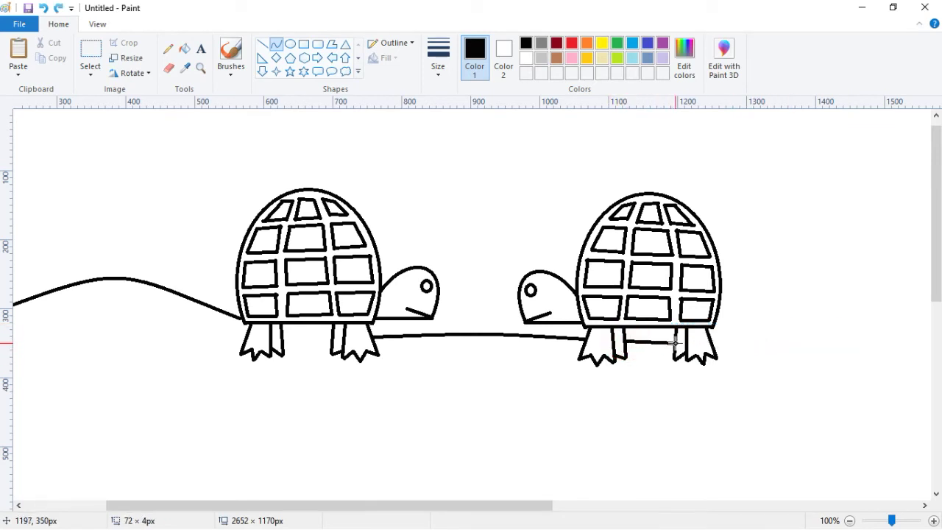
{"action": "left_click", "coordinate": [659, 343]}
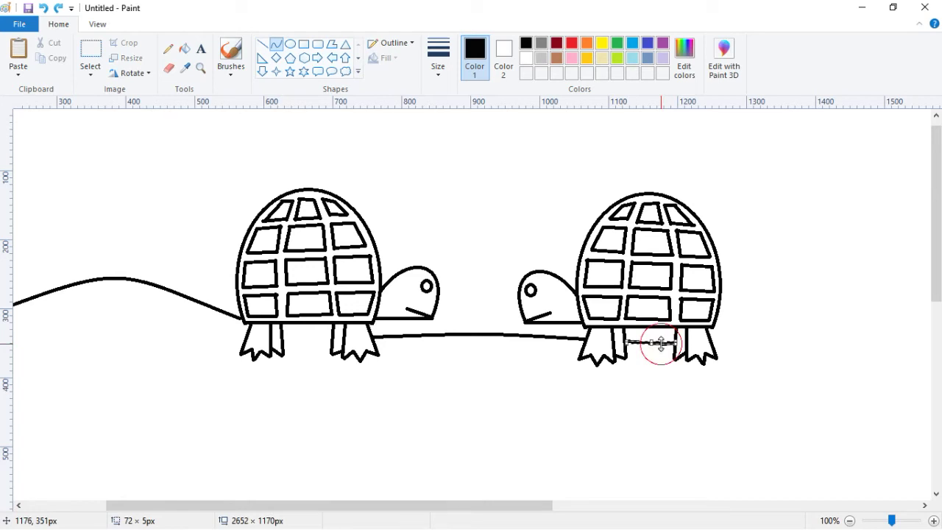
{"action": "left_click", "coordinate": [713, 338]}
{"action": "left_click_drag", "start_coordinate": [713, 337], "coordinate": [941, 321]}
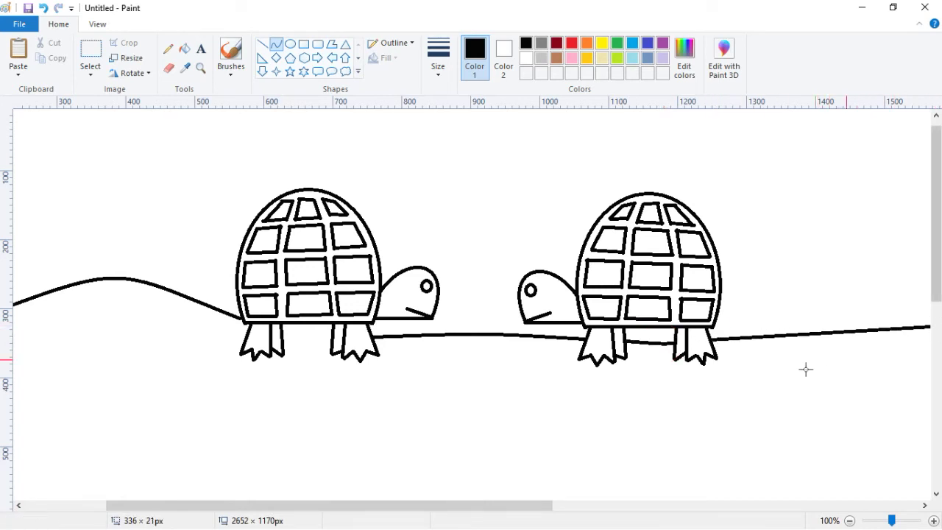
{"action": "scroll", "coordinate": [661, 388], "scroll_direction": "down", "scroll_amount": 1}
{"action": "scroll", "coordinate": [661, 389], "scroll_direction": "down", "scroll_amount": 1}
{"action": "scroll", "coordinate": [661, 389], "scroll_direction": "up", "scroll_amount": 1}
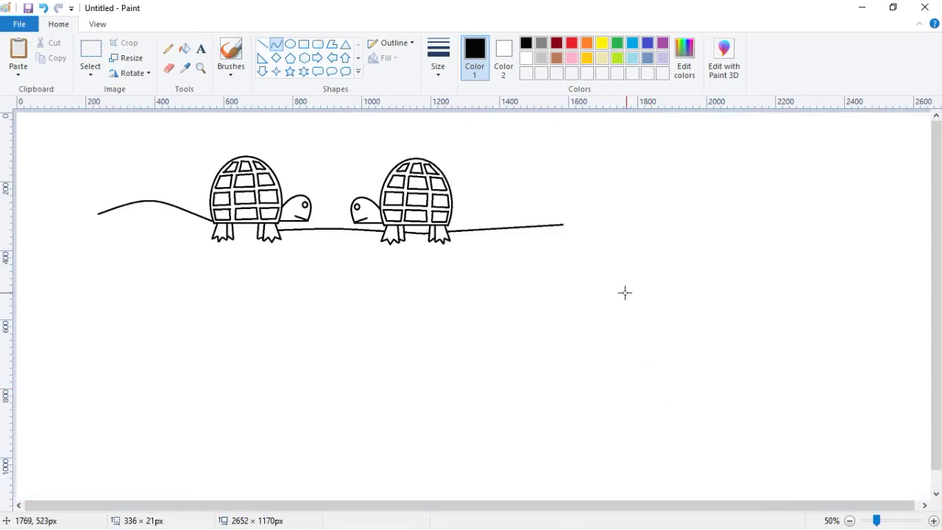
{"action": "scroll", "coordinate": [615, 303], "scroll_direction": "down", "scroll_amount": 1}
{"action": "scroll", "coordinate": [616, 302], "scroll_direction": "up", "scroll_amount": 1}
{"action": "left_click_drag", "start_coordinate": [559, 225], "coordinate": [936, 228]}
{"action": "key", "text": "ctrl+z"}
Step: Extend the ground about 1429 px from the right turtle to the canvas's right edge and about 283 px from the hill to its left edge
{"action": "left_click_drag", "start_coordinate": [446, 234], "coordinate": [934, 233]}
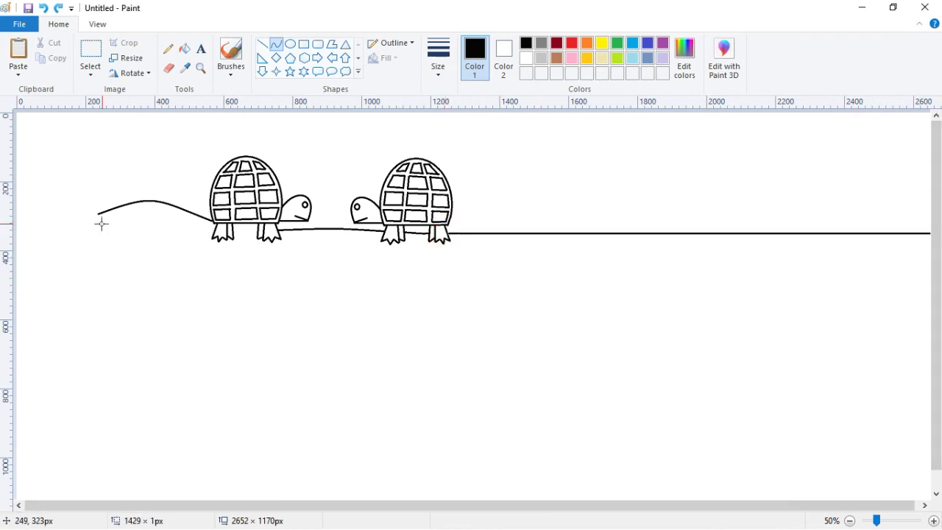
{"action": "left_click", "coordinate": [262, 44]}
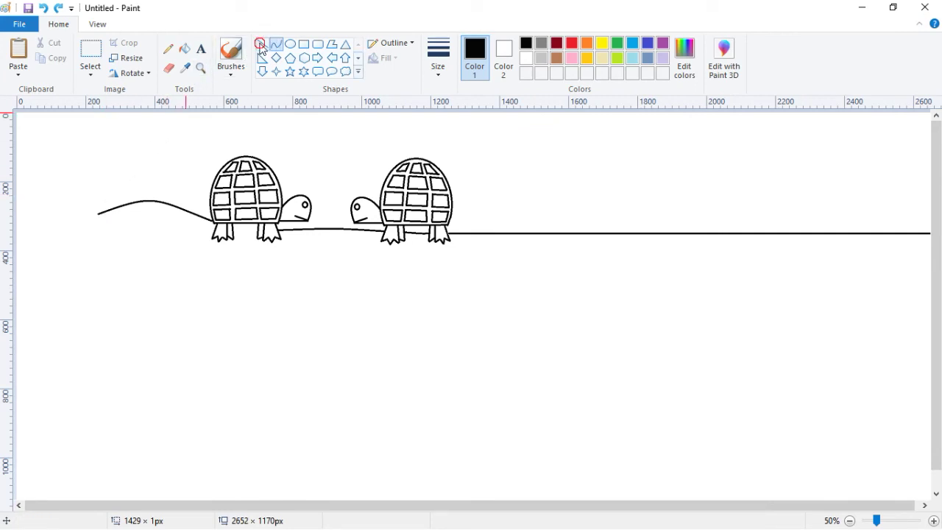
{"action": "left_click", "coordinate": [277, 46]}
{"action": "left_click_drag", "start_coordinate": [97, 213], "coordinate": [7, 221]}
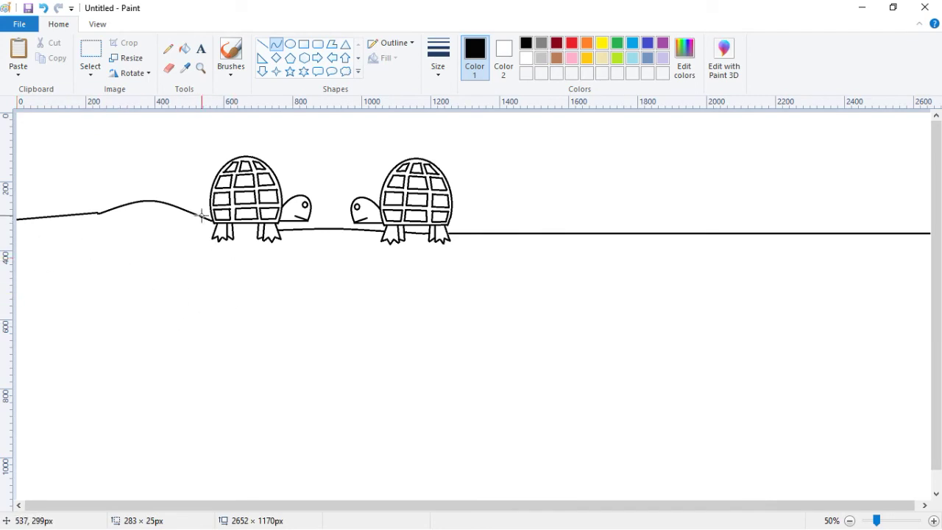
Step: Fill the left turtle's head and its two outer legs with dark red
{"action": "scroll", "coordinate": [217, 270], "scroll_direction": "up", "scroll_amount": 1}
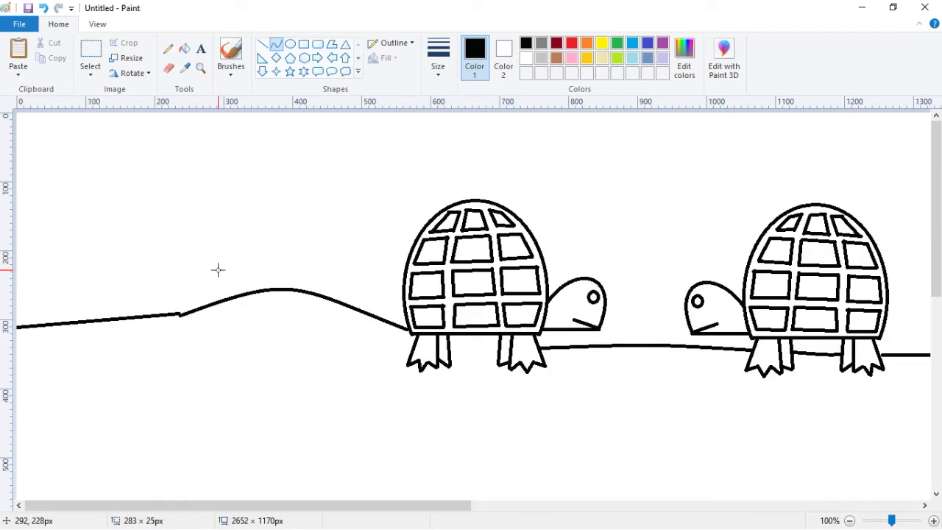
{"action": "left_click", "coordinate": [184, 49]}
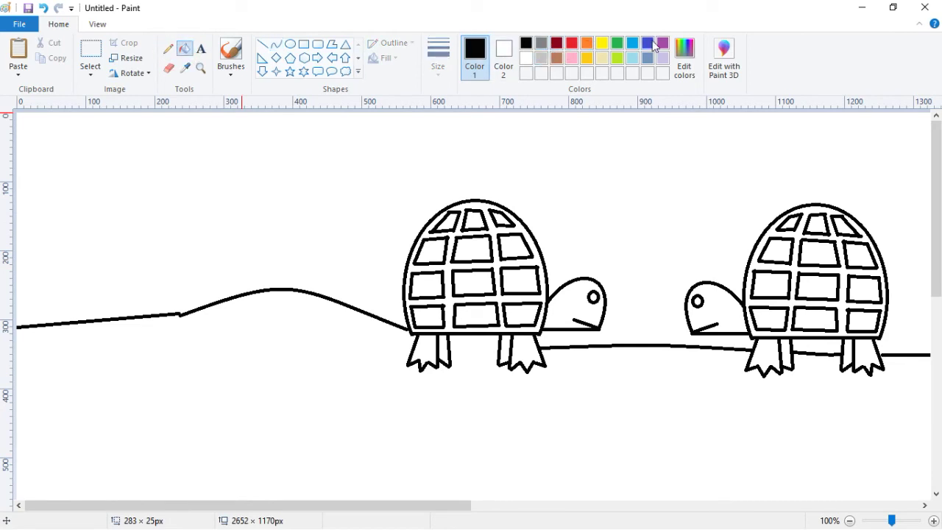
{"action": "left_click", "coordinate": [559, 43]}
{"action": "left_click", "coordinate": [560, 316]}
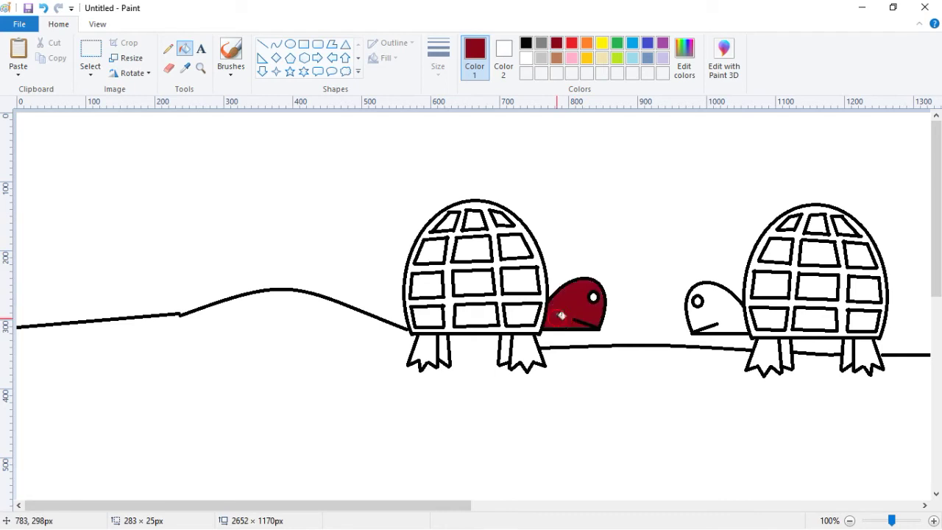
{"action": "left_click", "coordinate": [522, 354]}
{"action": "left_click", "coordinate": [427, 352]}
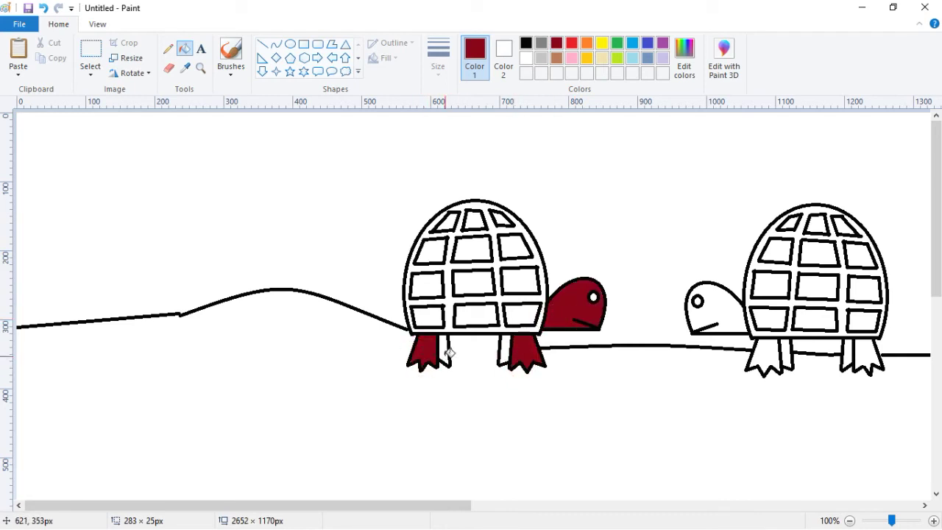
Step: Fill the two inner legs of each turtle with dark gray
{"action": "left_click", "coordinate": [543, 44]}
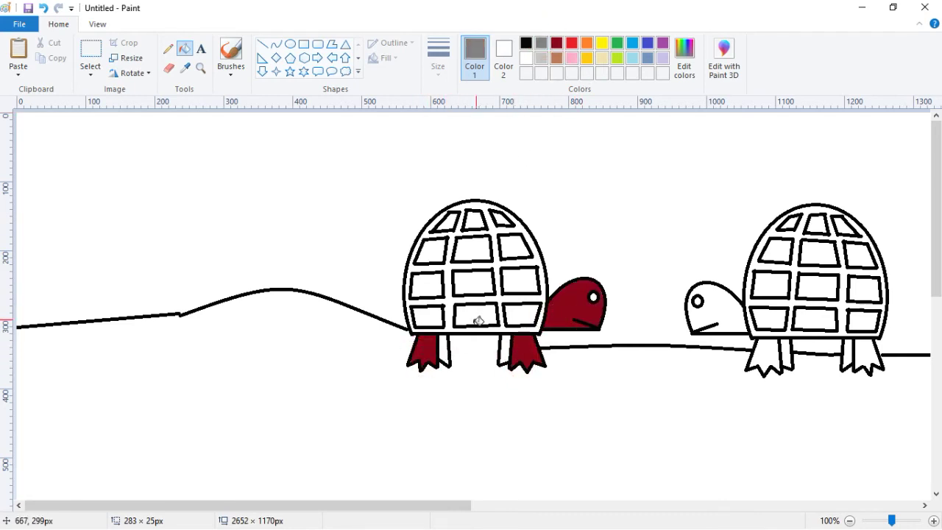
{"action": "left_click", "coordinate": [446, 348]}
{"action": "left_click", "coordinate": [505, 352]}
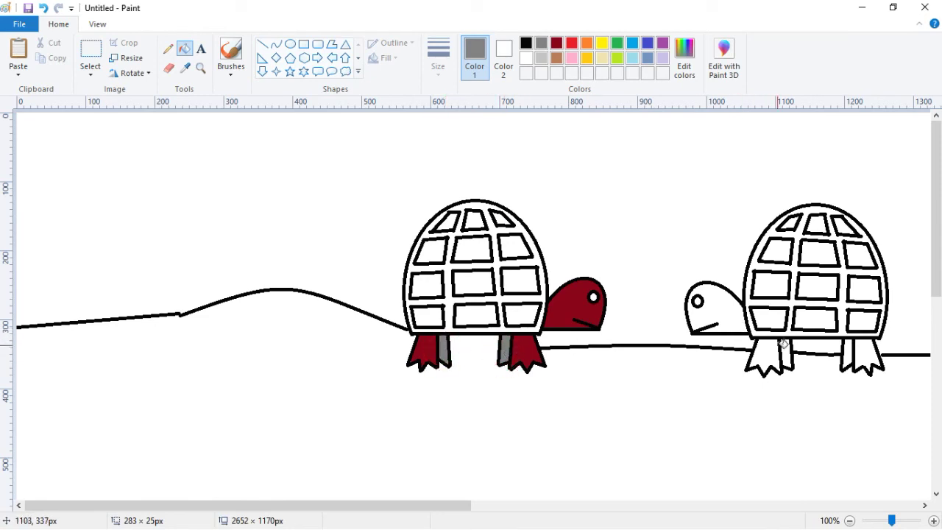
{"action": "left_click", "coordinate": [786, 352]}
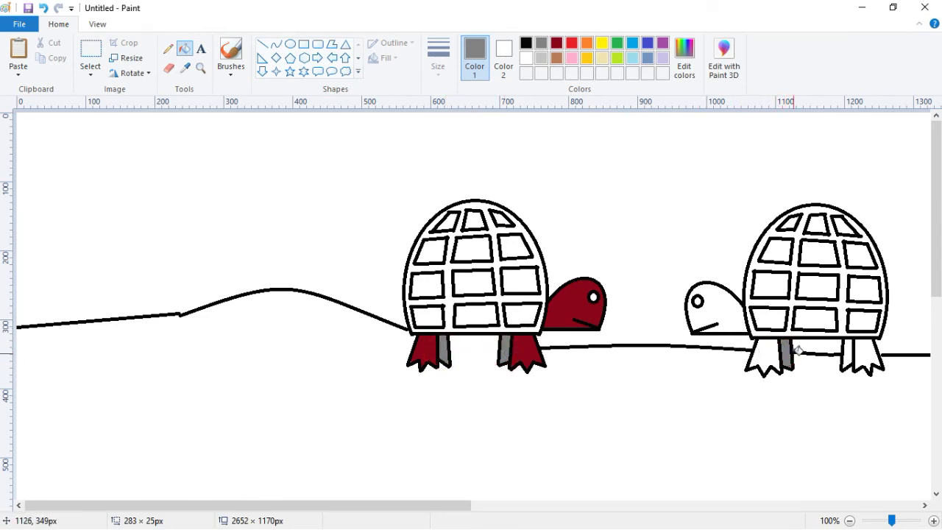
{"action": "left_click", "coordinate": [848, 350]}
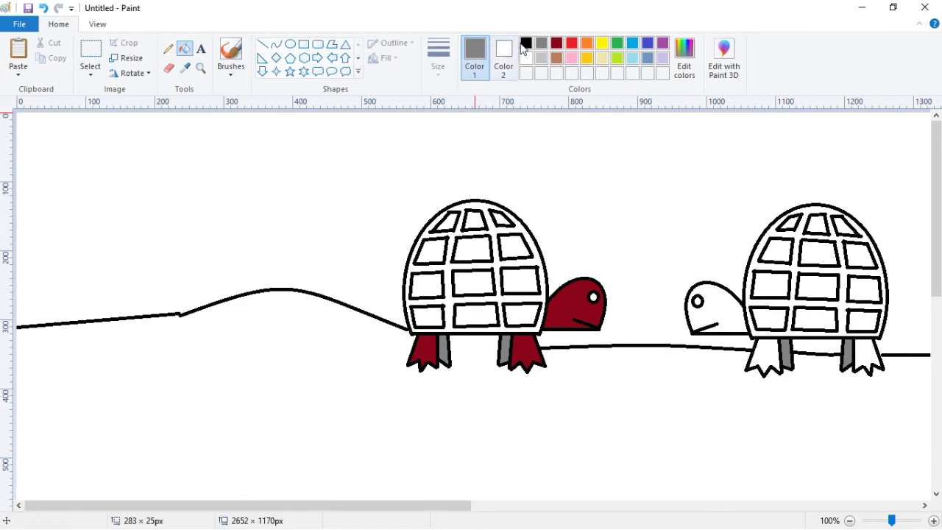
Step: Fill the right turtle's head and its two outer legs with dark red
{"action": "left_click", "coordinate": [555, 44]}
{"action": "left_click", "coordinate": [769, 356]}
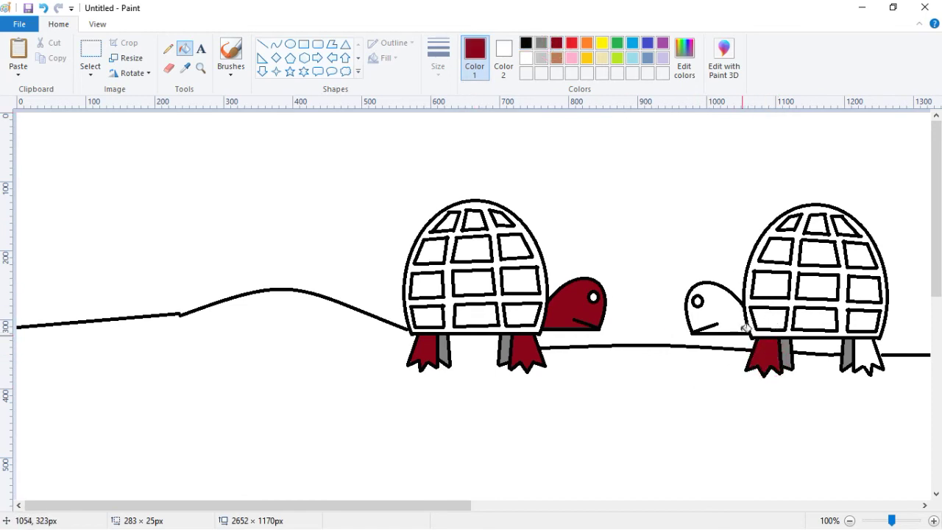
{"action": "left_click", "coordinate": [714, 313]}
{"action": "left_click", "coordinate": [863, 359]}
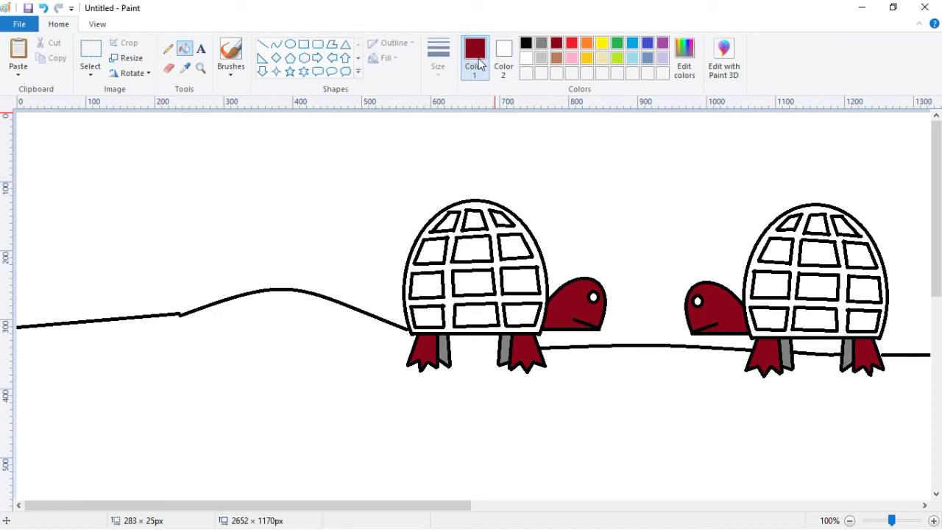
Step: Draw a black curve about 72 px long between the left turtle's inner legs to close the ground line
{"action": "left_click", "coordinate": [276, 44]}
{"action": "left_click_drag", "start_coordinate": [449, 344], "coordinate": [499, 348]}
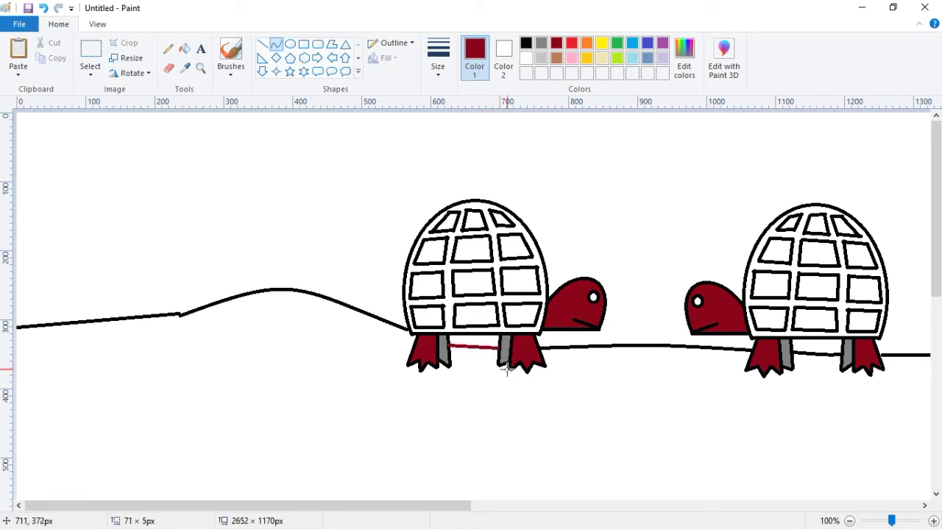
{"action": "key", "text": "ctrl+z"}
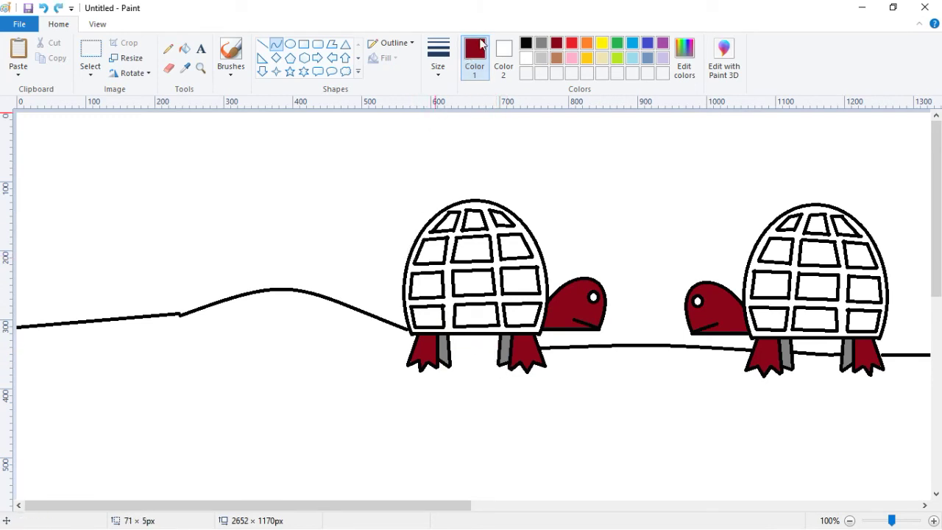
{"action": "left_click", "coordinate": [525, 44]}
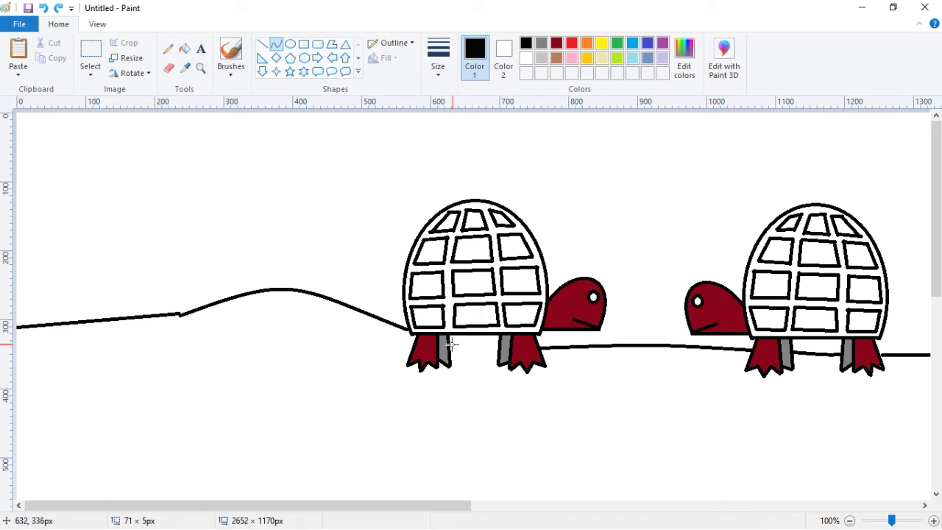
{"action": "left_click_drag", "start_coordinate": [450, 344], "coordinate": [501, 349]}
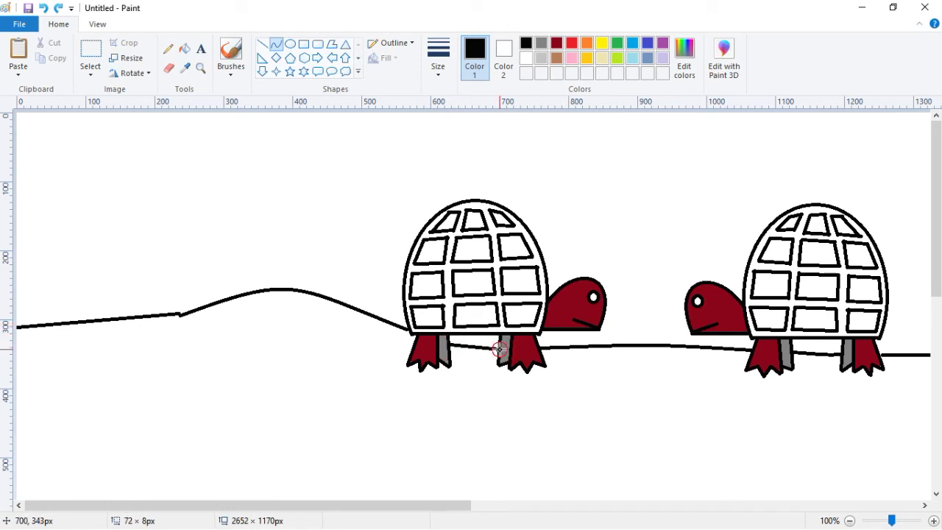
Step: Fill the ground below the hill line with dark gray
{"action": "left_click", "coordinate": [186, 53]}
{"action": "left_click", "coordinate": [541, 45]}
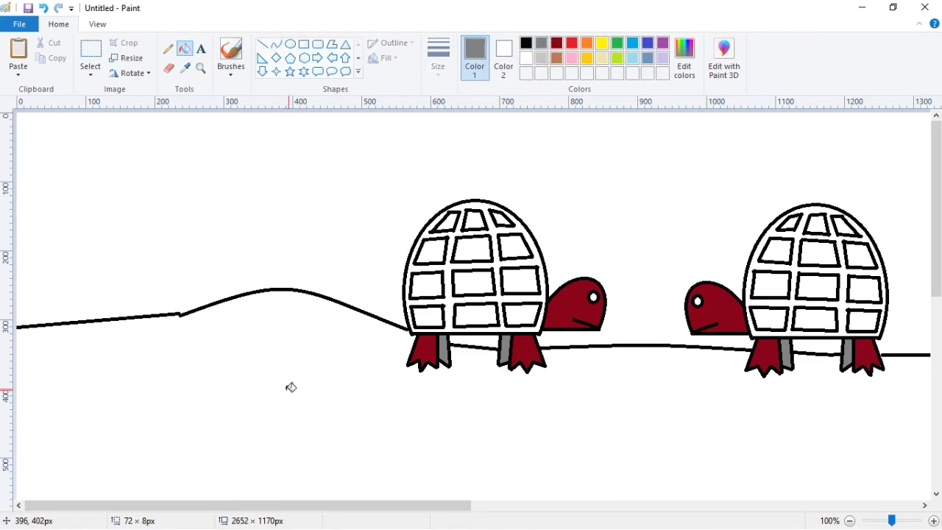
{"action": "left_click", "coordinate": [289, 385]}
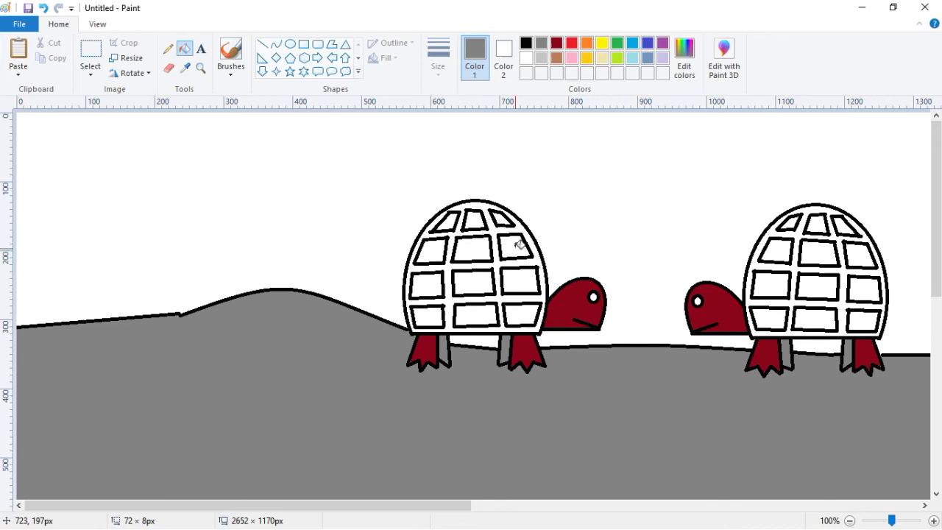
Step: Fill the sky and the gaps under both turtles' bodies with indigo
{"action": "left_click", "coordinate": [647, 46]}
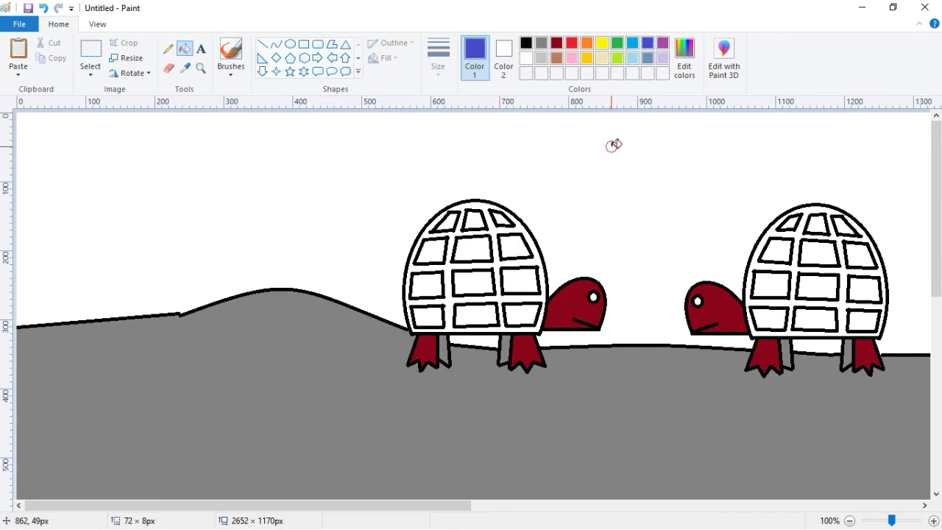
{"action": "left_click", "coordinate": [615, 143]}
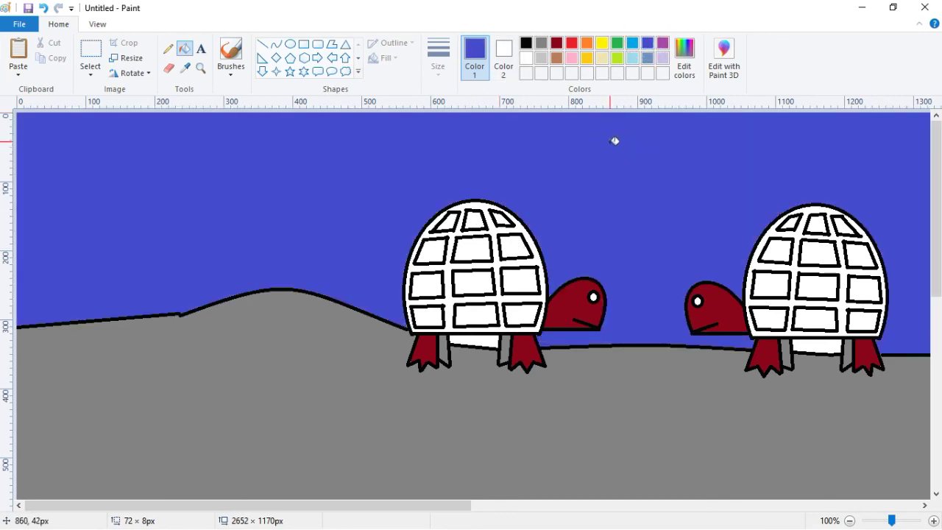
{"action": "left_click", "coordinate": [480, 345]}
{"action": "left_click", "coordinate": [812, 351]}
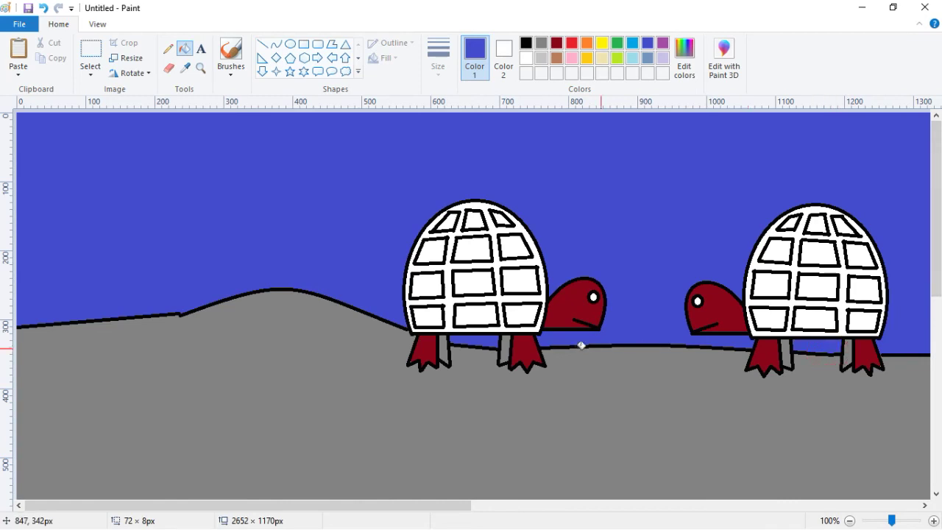
Step: Fill the bands between the shell panels of both turtles with green
{"action": "left_click_drag", "start_coordinate": [410, 508], "coordinate": [515, 507]}
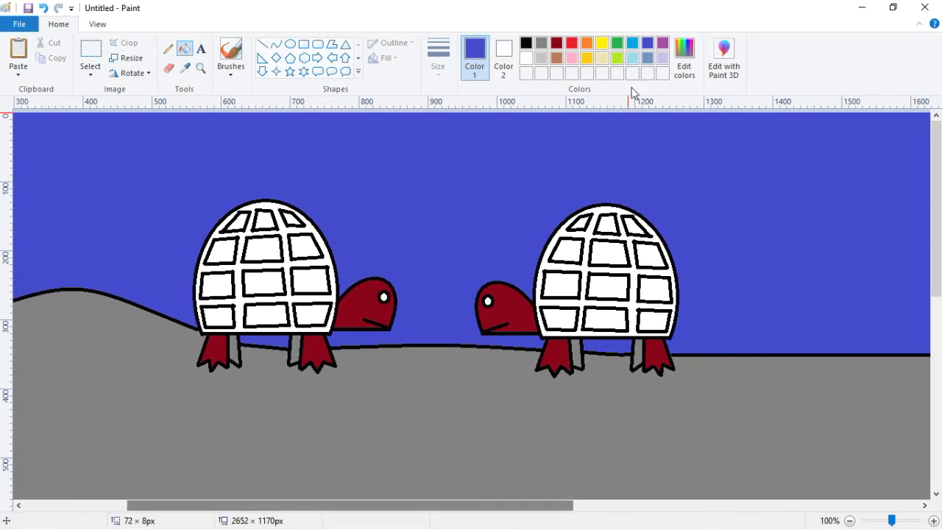
{"action": "left_click", "coordinate": [601, 43]}
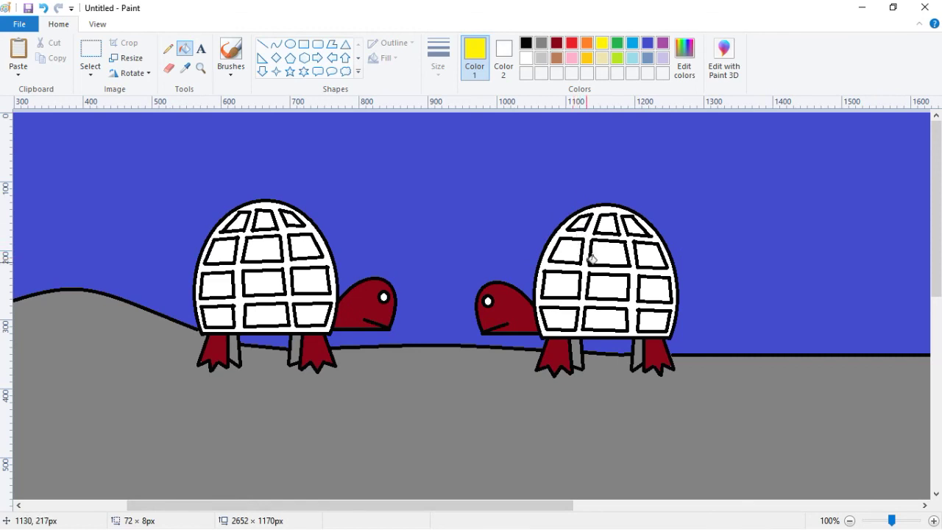
{"action": "left_click", "coordinate": [618, 42]}
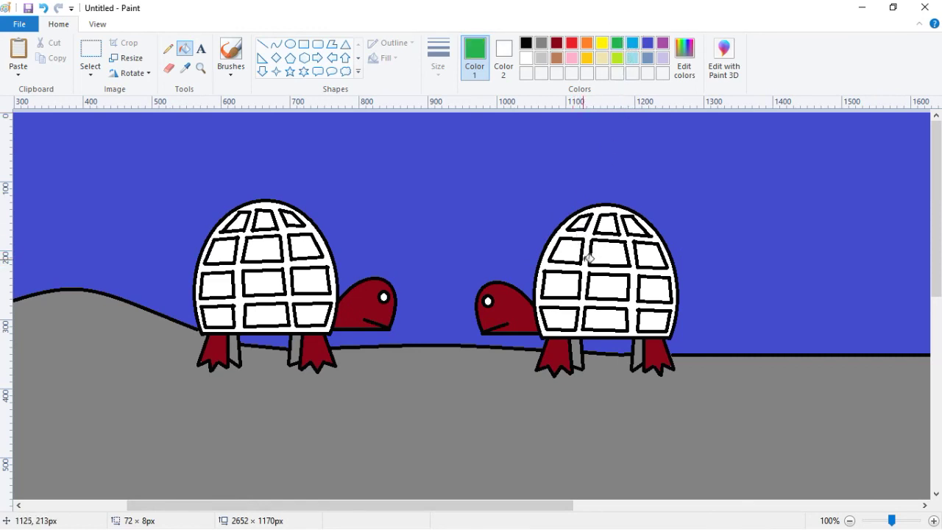
{"action": "left_click", "coordinate": [572, 270]}
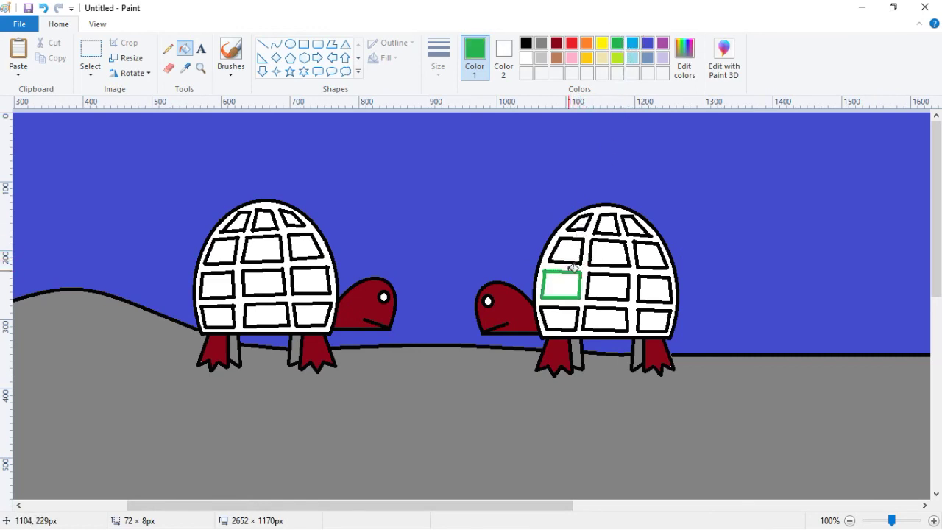
{"action": "key", "text": "ctrl+z"}
{"action": "left_click", "coordinate": [588, 265]}
{"action": "left_click", "coordinate": [333, 260]}
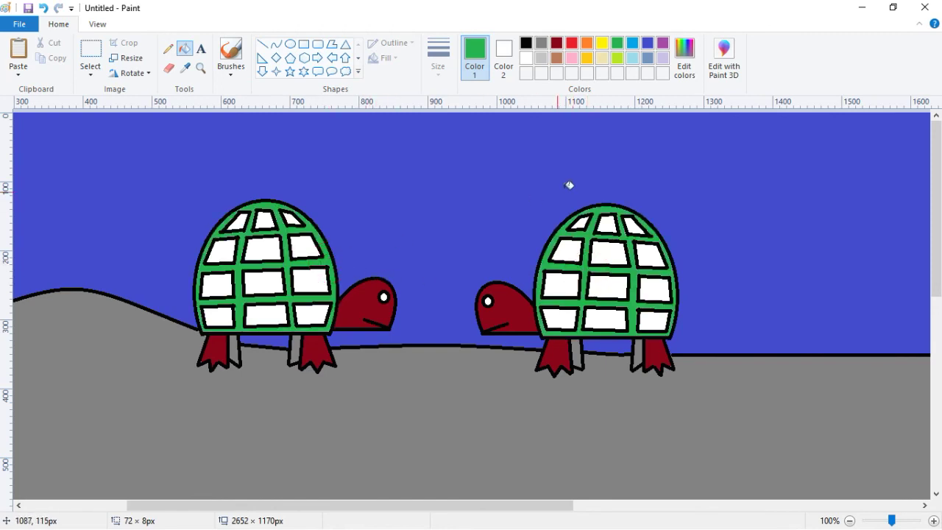
Step: Fill the six panels in the upper two rows of the right turtle's shell with red
{"action": "left_click", "coordinate": [571, 43]}
{"action": "left_click", "coordinate": [611, 251]}
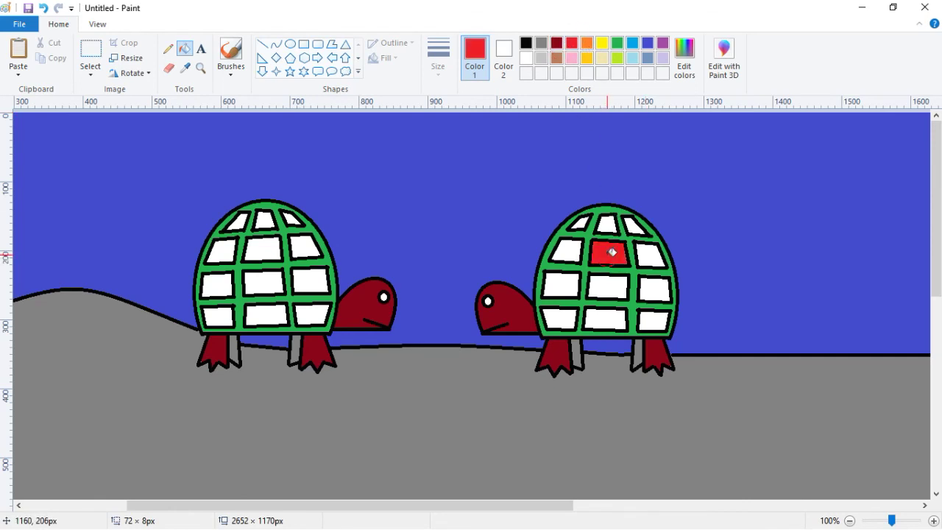
{"action": "left_click", "coordinate": [607, 223]}
{"action": "left_click", "coordinate": [581, 221]}
{"action": "left_click", "coordinate": [575, 255]}
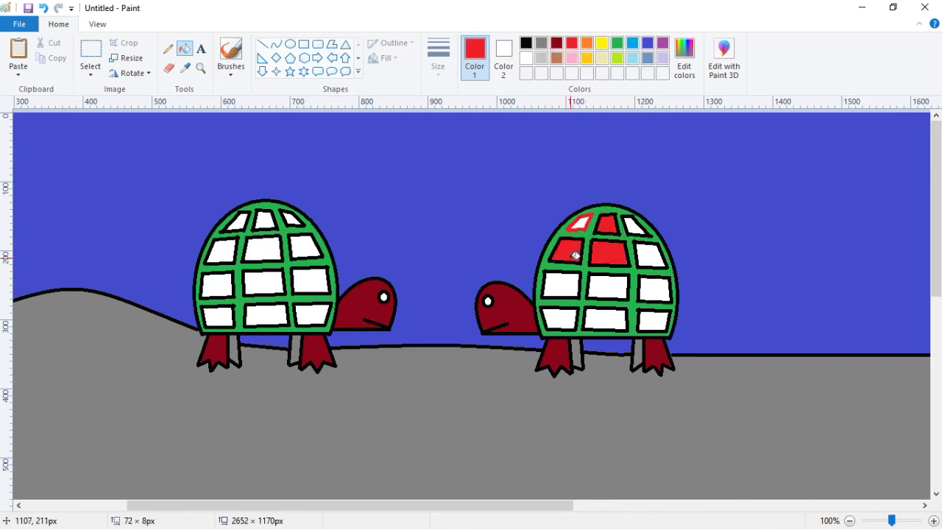
{"action": "key", "text": "ctrl+z"}
{"action": "left_click", "coordinate": [580, 223]}
{"action": "left_click", "coordinate": [574, 252]}
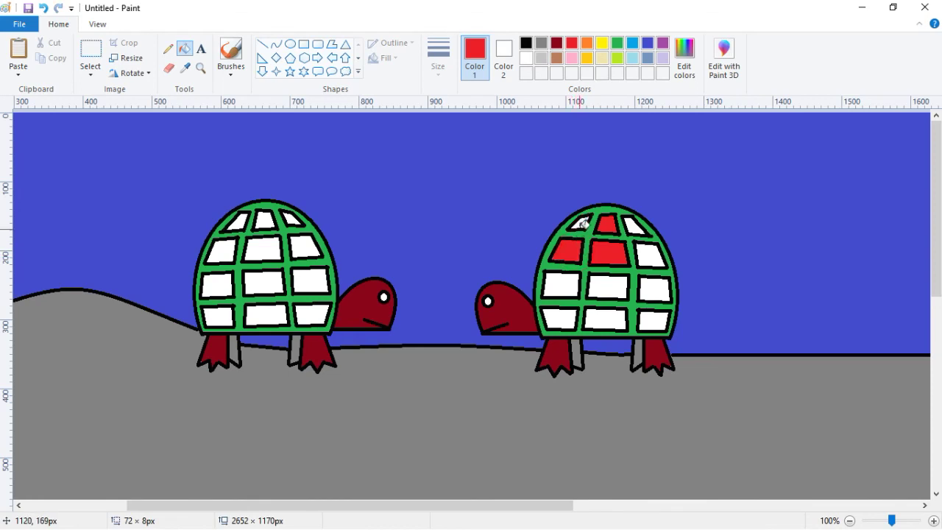
{"action": "left_click", "coordinate": [634, 227]}
{"action": "left_click", "coordinate": [644, 254]}
Step: Fill the six panels in the lower two rows of the right turtle's shell with red
{"action": "left_click", "coordinate": [657, 287]}
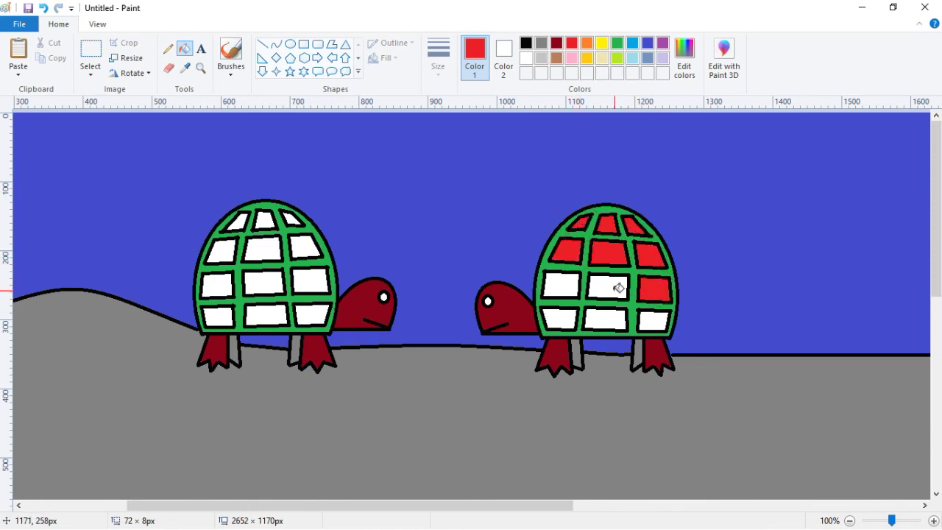
{"action": "left_click", "coordinate": [612, 287]}
{"action": "left_click", "coordinate": [547, 292]}
{"action": "left_click", "coordinate": [563, 318]}
{"action": "left_click", "coordinate": [608, 318]}
{"action": "left_click", "coordinate": [651, 321]}
Step: Fill the six panels in the upper two rows of the left turtle's shell with light pink
{"action": "left_click", "coordinate": [605, 44]}
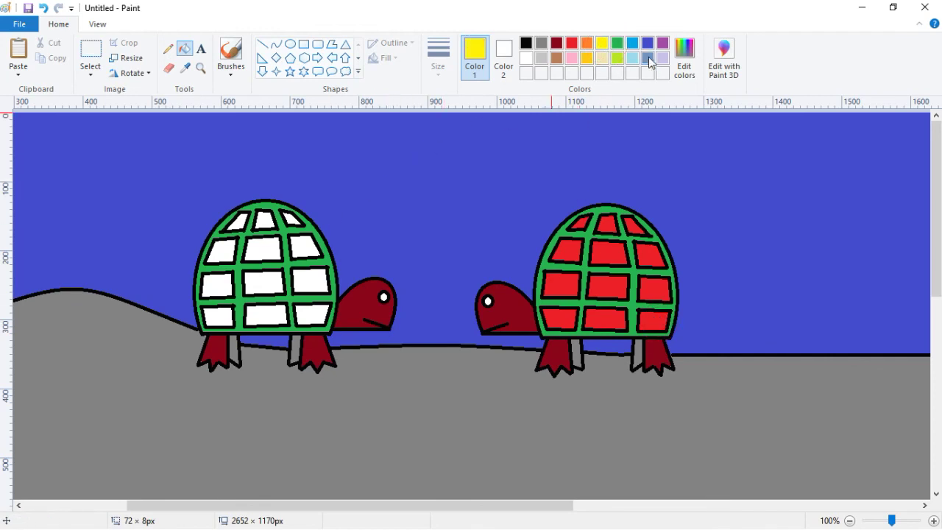
{"action": "left_click", "coordinate": [573, 58]}
{"action": "left_click", "coordinate": [240, 220]}
{"action": "left_click", "coordinate": [266, 219]}
{"action": "left_click", "coordinate": [293, 217]}
{"action": "left_click", "coordinate": [309, 248]}
{"action": "left_click", "coordinate": [271, 249]}
{"action": "left_click", "coordinate": [224, 257]}
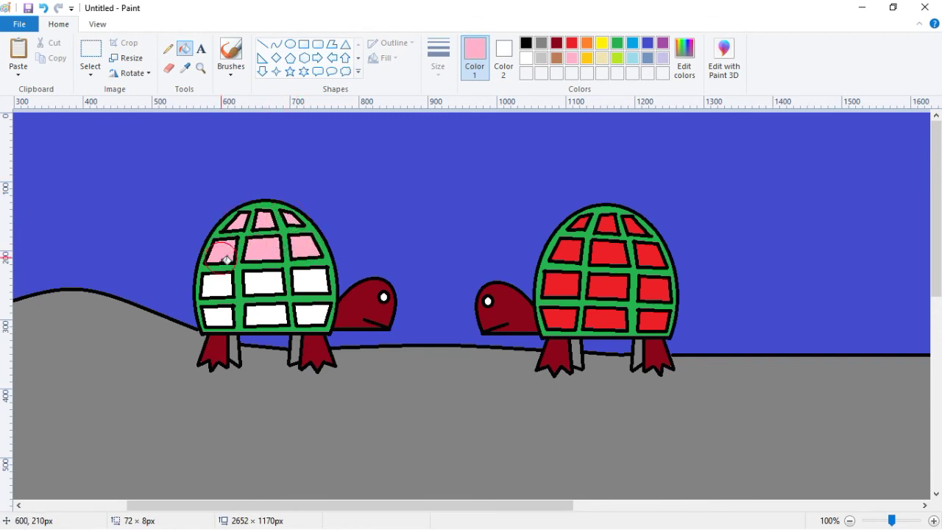
Step: Fill the six panels in the lower two rows of the left turtle's shell with light pink
{"action": "left_click", "coordinate": [217, 284]}
{"action": "left_click", "coordinate": [259, 285]}
{"action": "left_click", "coordinate": [310, 281]}
{"action": "left_click", "coordinate": [312, 315]}
{"action": "left_click", "coordinate": [276, 315]}
{"action": "left_click", "coordinate": [213, 317]}
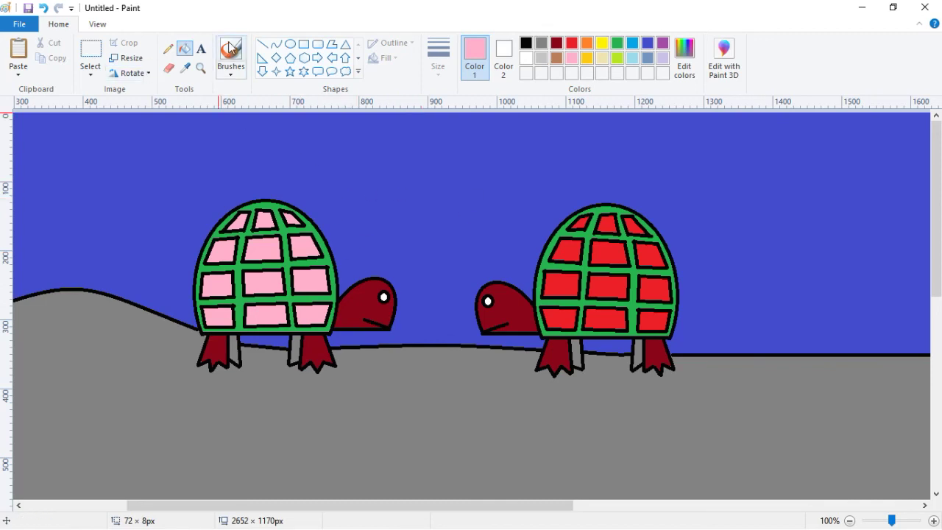
Step: Add the pink text "nama :" followed by a dotted line at size 18 in the sky to the right of the right turtle
{"action": "left_click", "coordinate": [201, 49]}
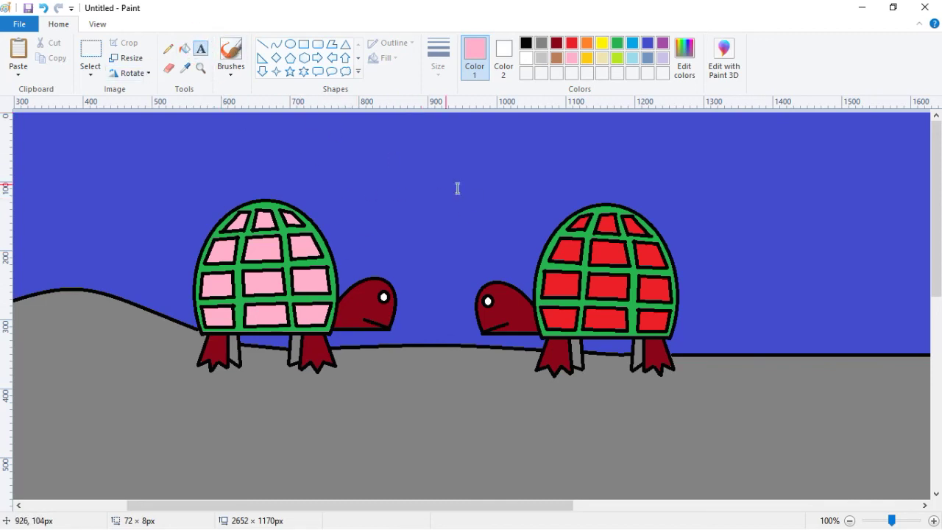
{"action": "left_click", "coordinate": [716, 196]}
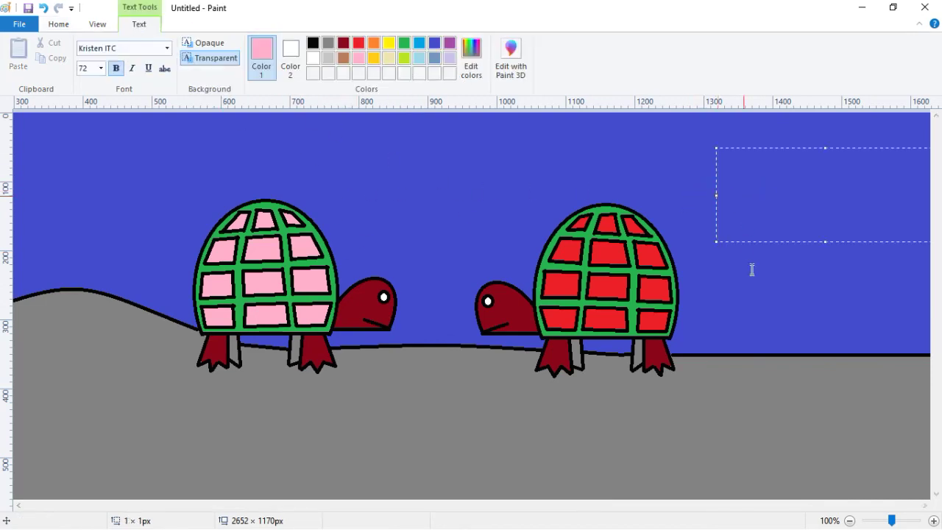
{"action": "left_click", "coordinate": [102, 67]}
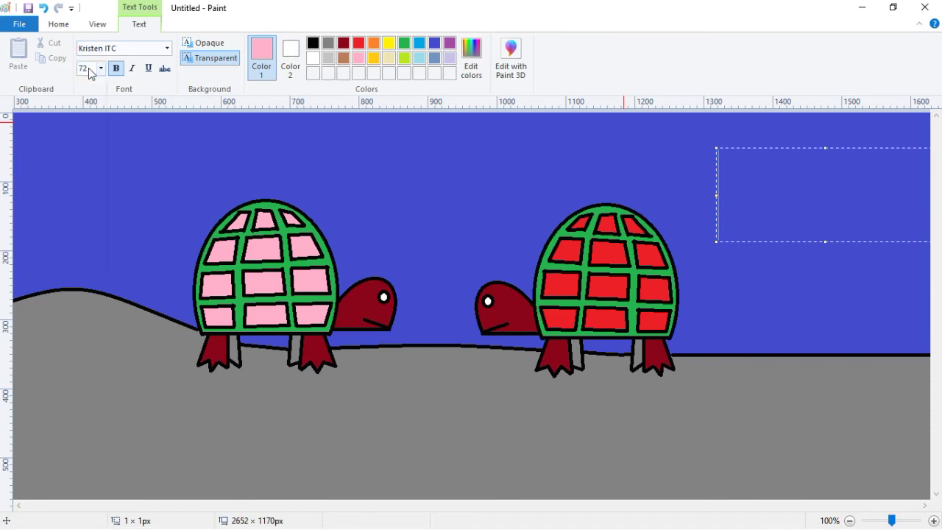
{"action": "left_click", "coordinate": [90, 70]}
{"action": "left_click", "coordinate": [101, 68]}
{"action": "left_click", "coordinate": [87, 164]}
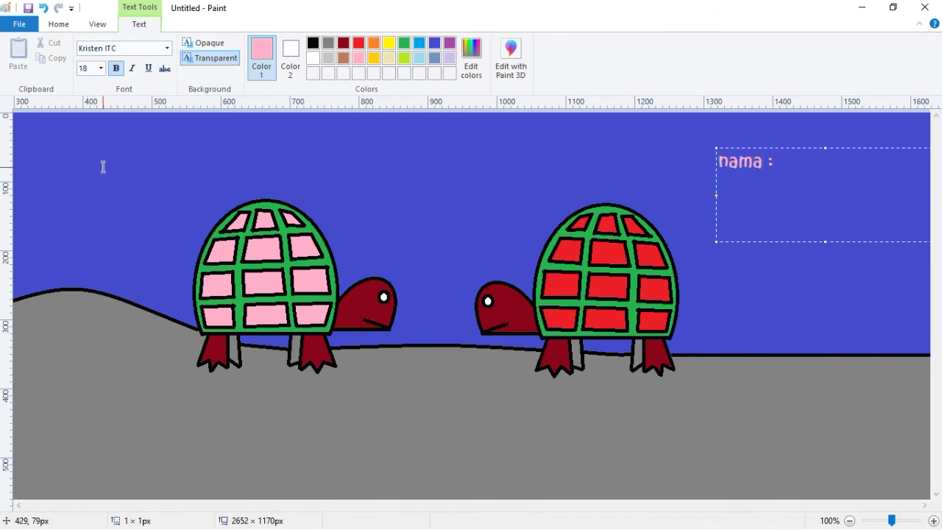
{"action": "type", "text": "..............."}
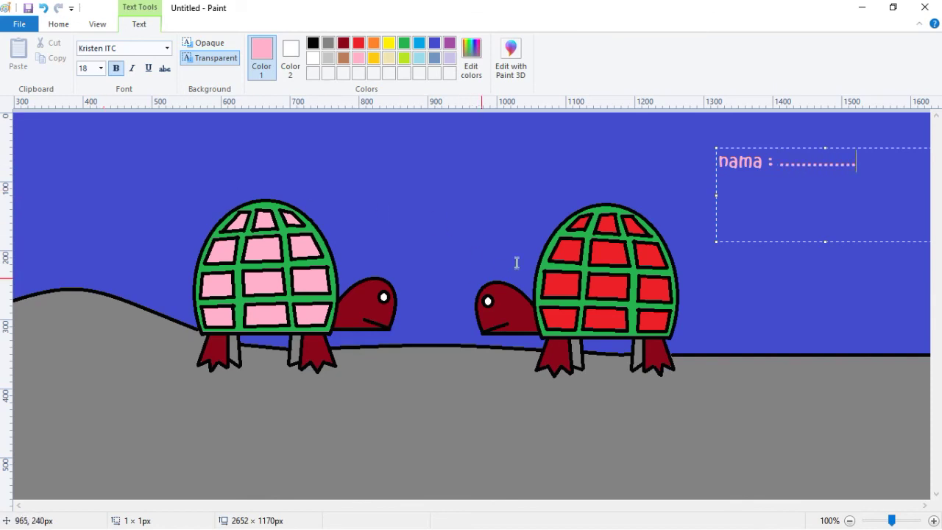
Step: Save the drawing as a PNG file named IT on the NOBLE (F:) drive
{"action": "left_click", "coordinate": [27, 10]}
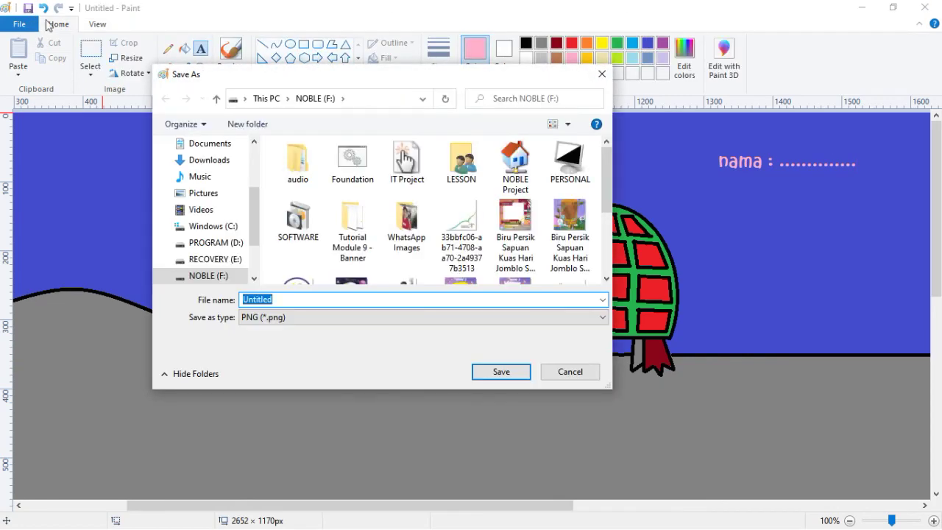
{"action": "left_click_drag", "start_coordinate": [251, 224], "coordinate": [253, 275]}
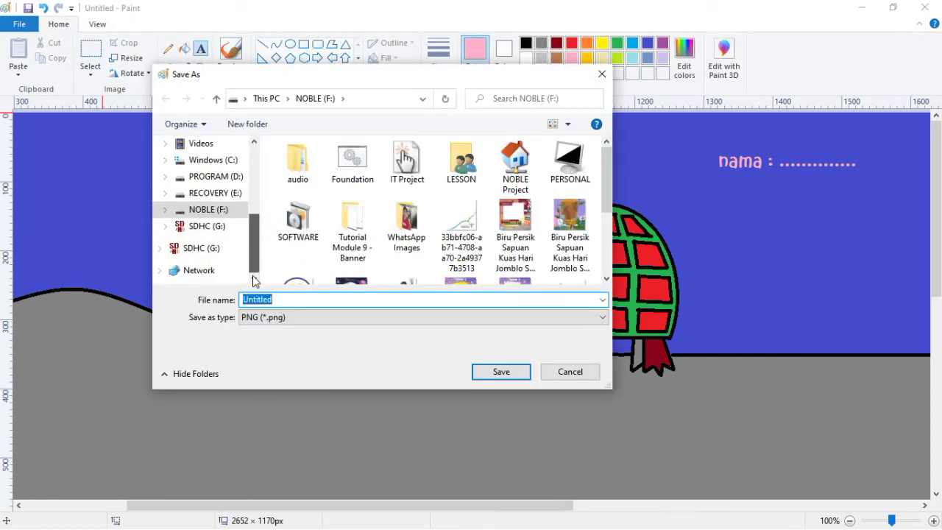
{"action": "left_click", "coordinate": [215, 211]}
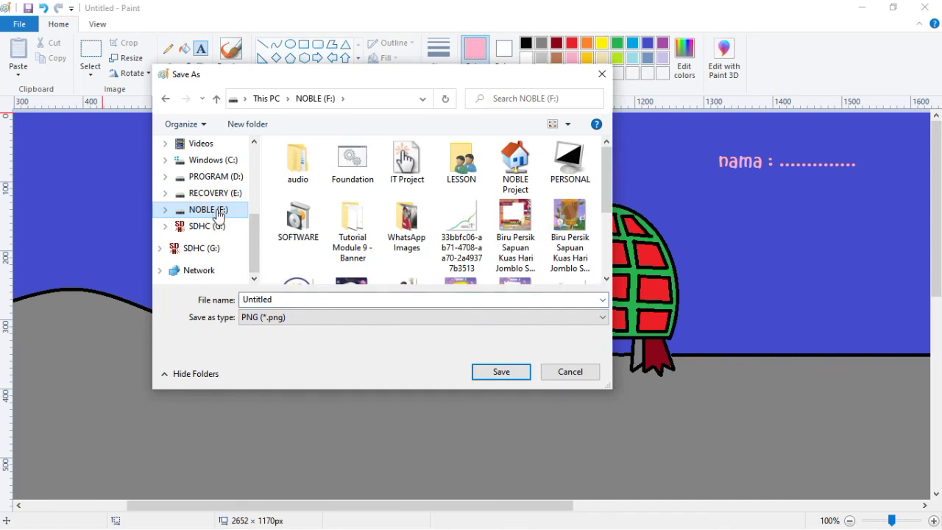
{"action": "left_click", "coordinate": [296, 299]}
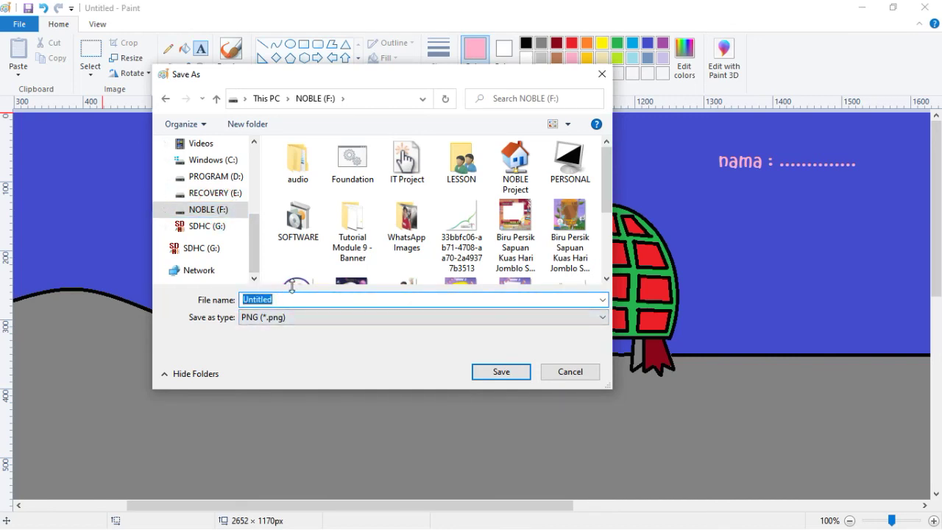
{"action": "type", "text": "IT"}
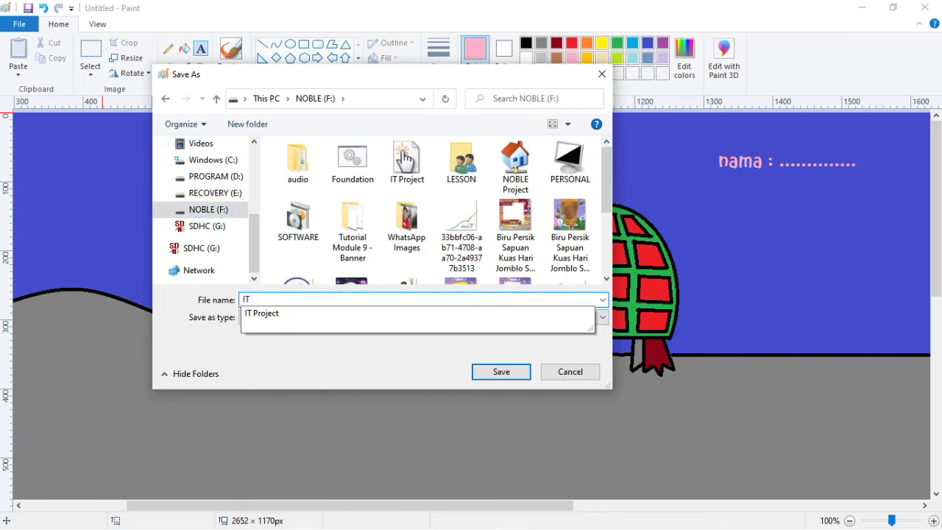
{"action": "left_click", "coordinate": [486, 374]}
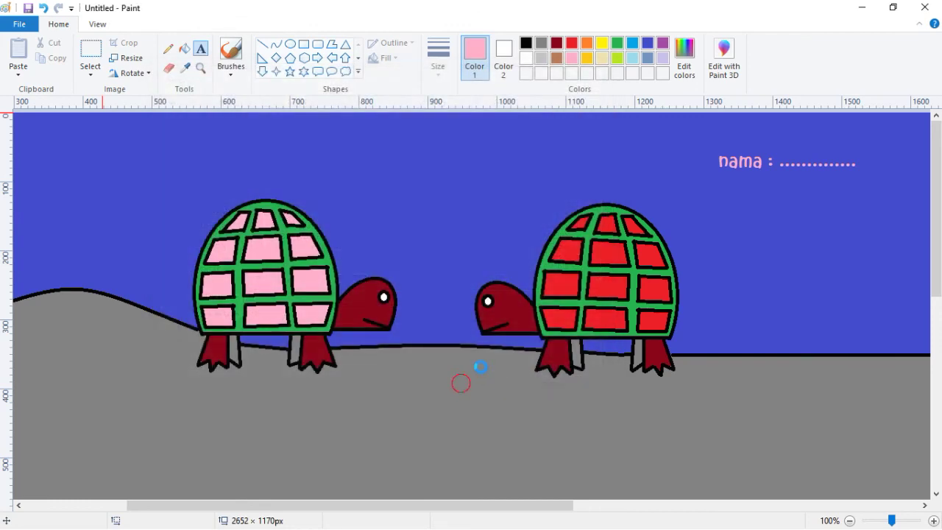